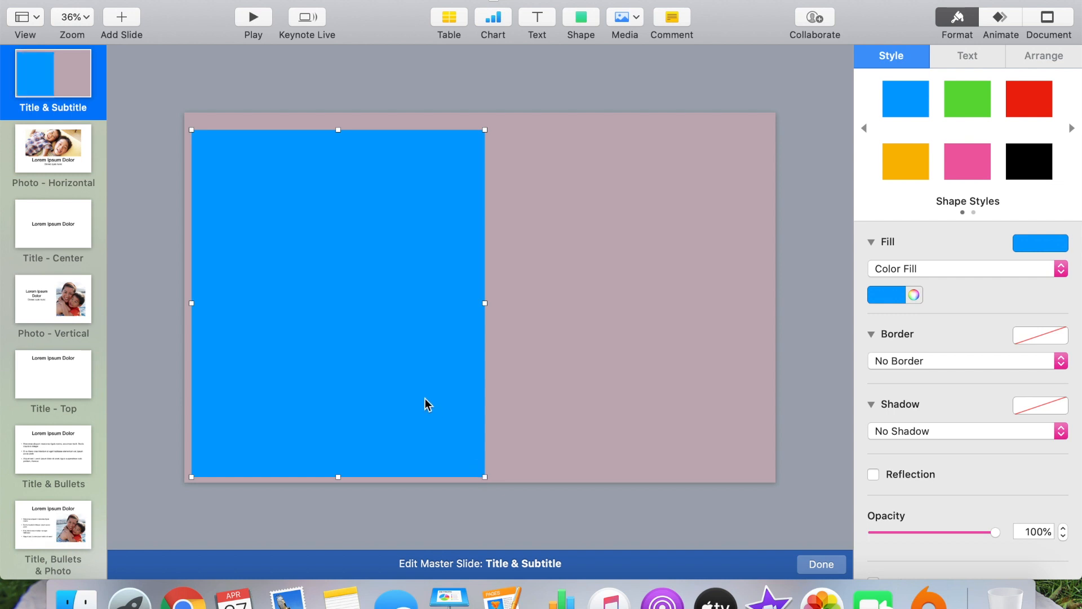
Step: Copy the blue rectangle to the slide's other half, slightly narrow the original toward its outer side, and delete the overflowing copy
drag(427, 403, 676, 366)
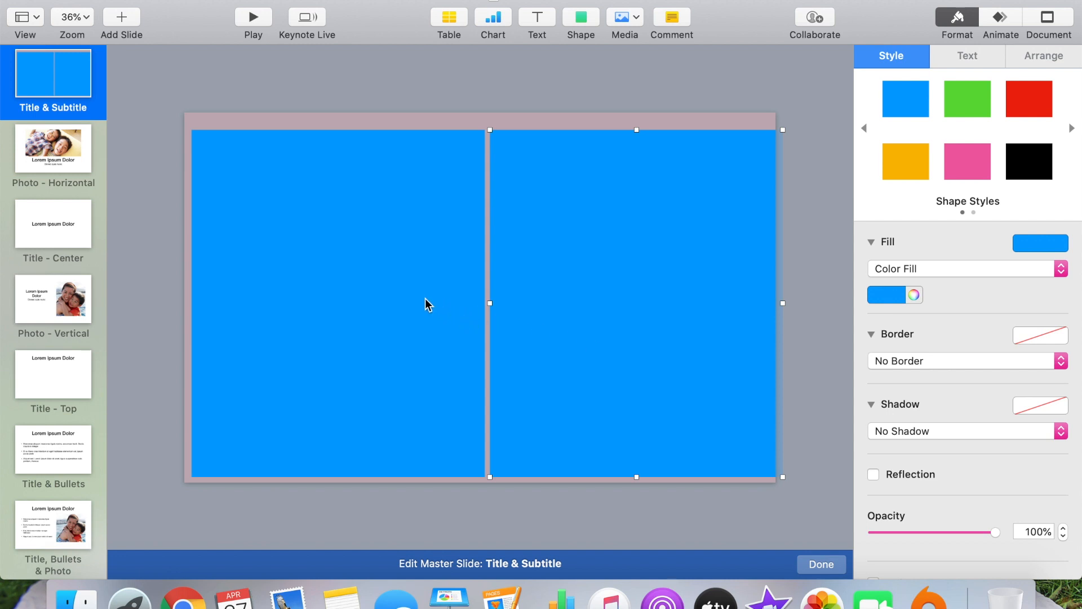
click(421, 272)
drag(485, 303, 476, 304)
drag(596, 286, 587, 284)
key(Delete)
Step: Duplicate the narrowed blue rectangle and place the copy beside it on the slide's right half, leaving a narrow gap
click(358, 238)
key(super+d)
drag(311, 241, 597, 238)
Step: Group the two blue rectangles, centre the pair horizontally on the slide, and ungroup them
shift+click(400, 194)
right_click(400, 193)
click(421, 201)
drag(421, 201, 424, 201)
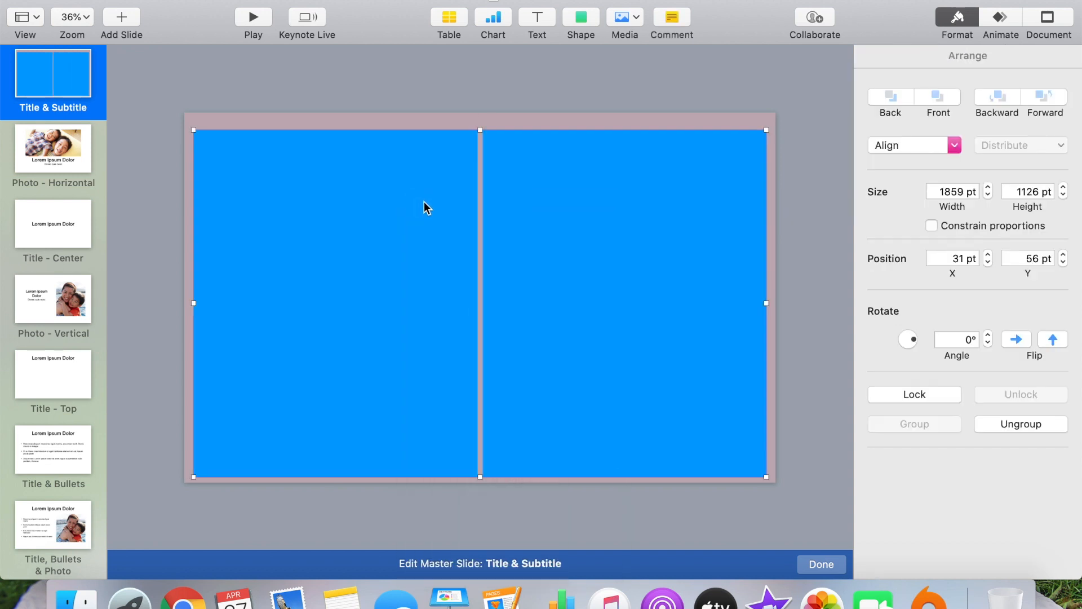
right_click(445, 359)
click(509, 284)
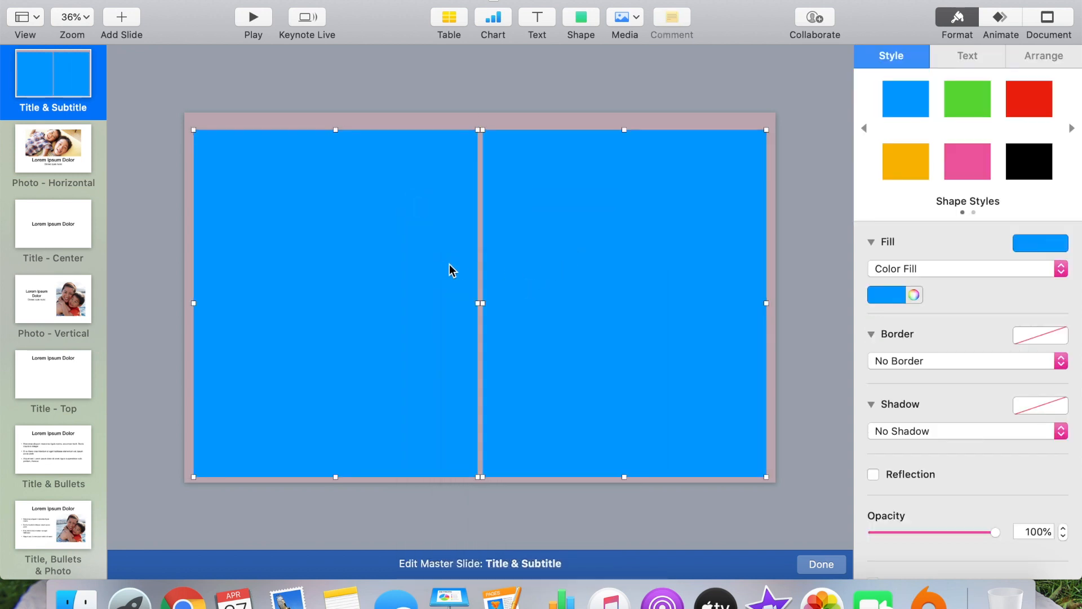
Step: Fill both rectangles with white and give them a Drop Shadow
click(897, 296)
click(815, 398)
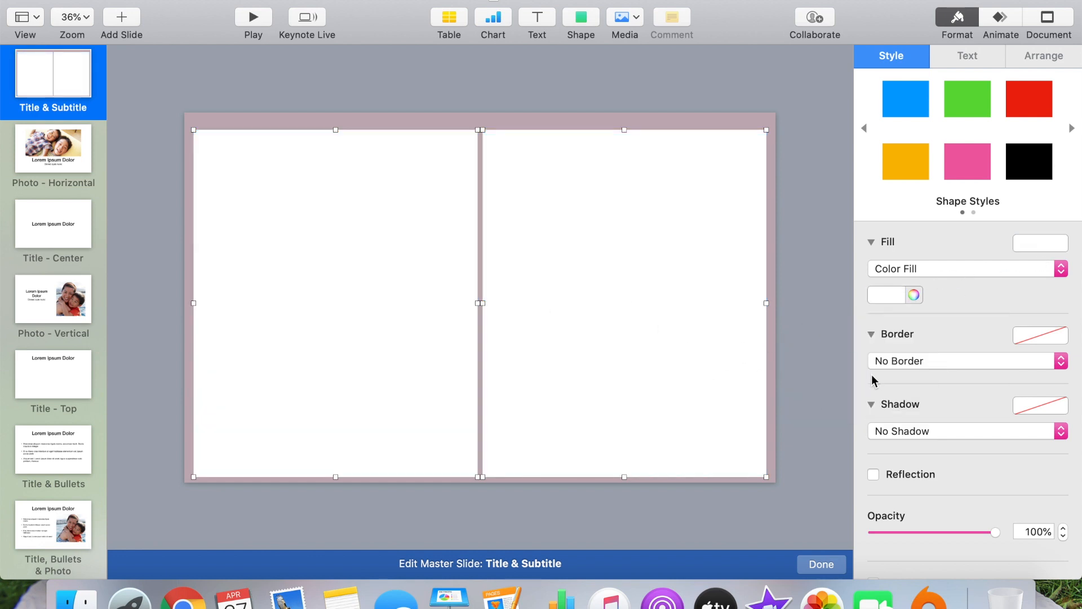
click(902, 432)
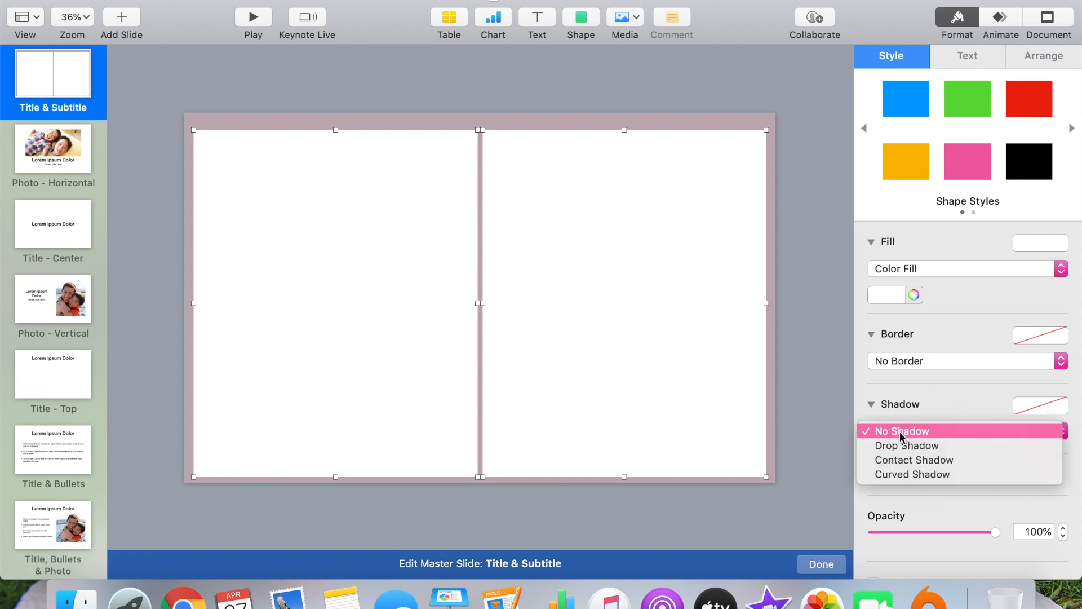
click(908, 446)
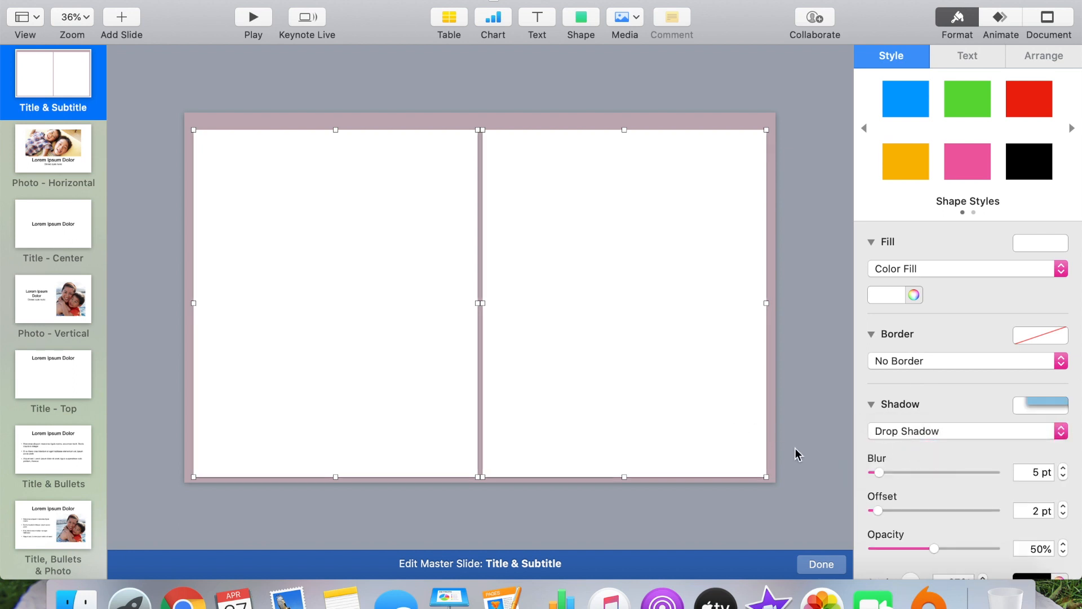
click(795, 449)
Step: Set the drop shadow of both white pages to a 15 pt blur and a 10 pt offset
scroll(795, 449, up, 5)
scroll(796, 449, right, 4)
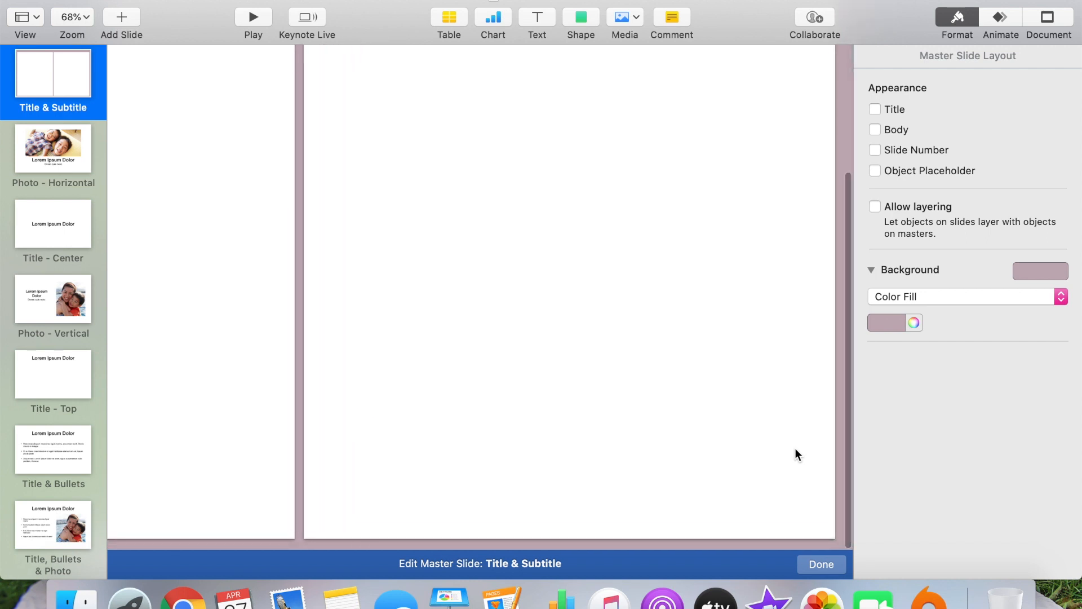
click(734, 233)
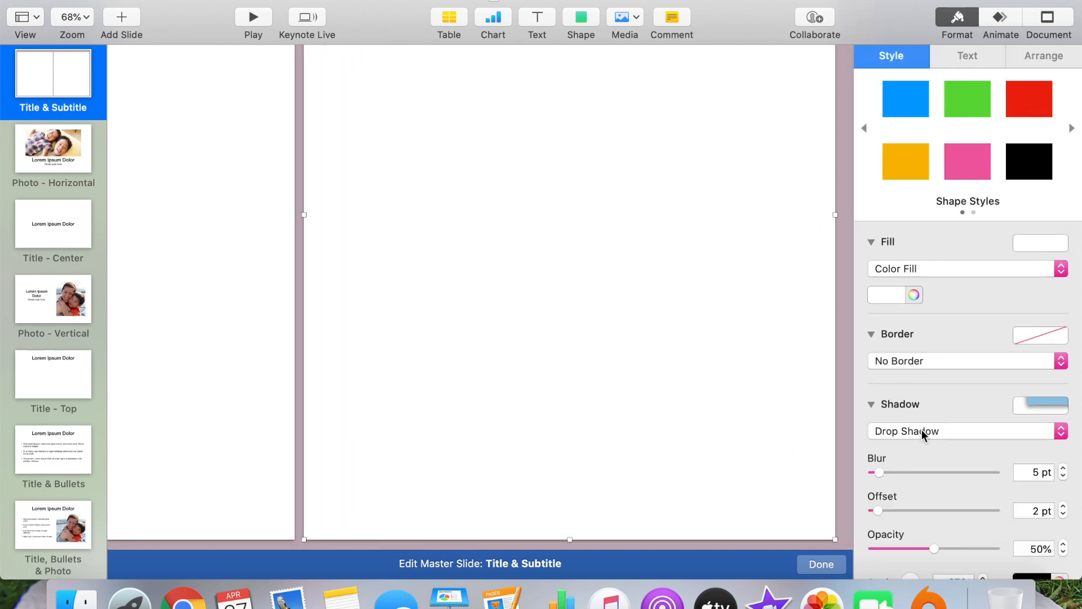
scroll(946, 432, down, 5)
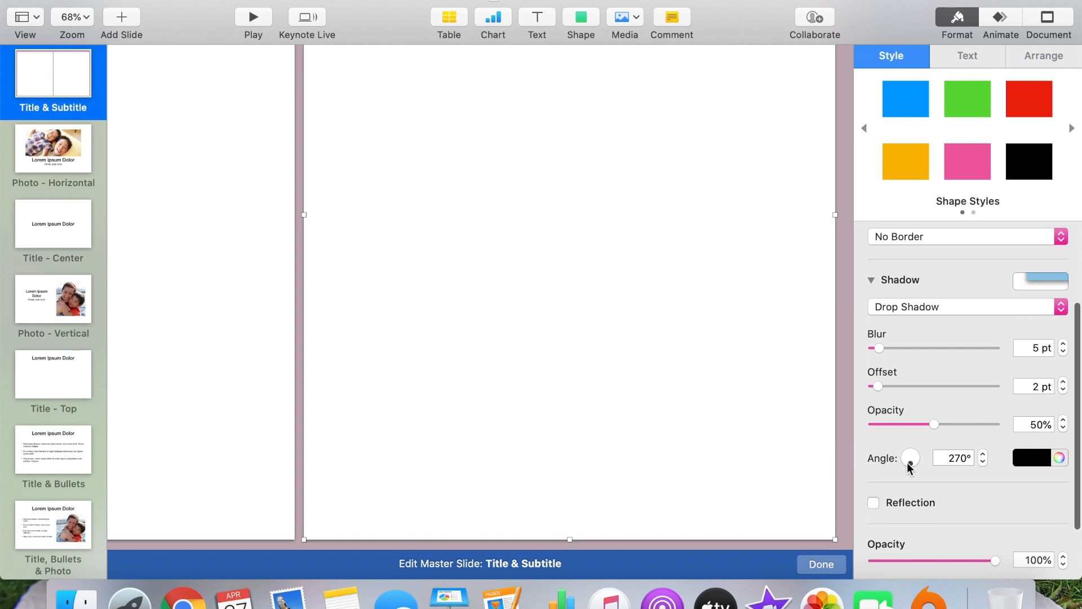
drag(880, 349, 900, 390)
click(248, 316)
click(1063, 343)
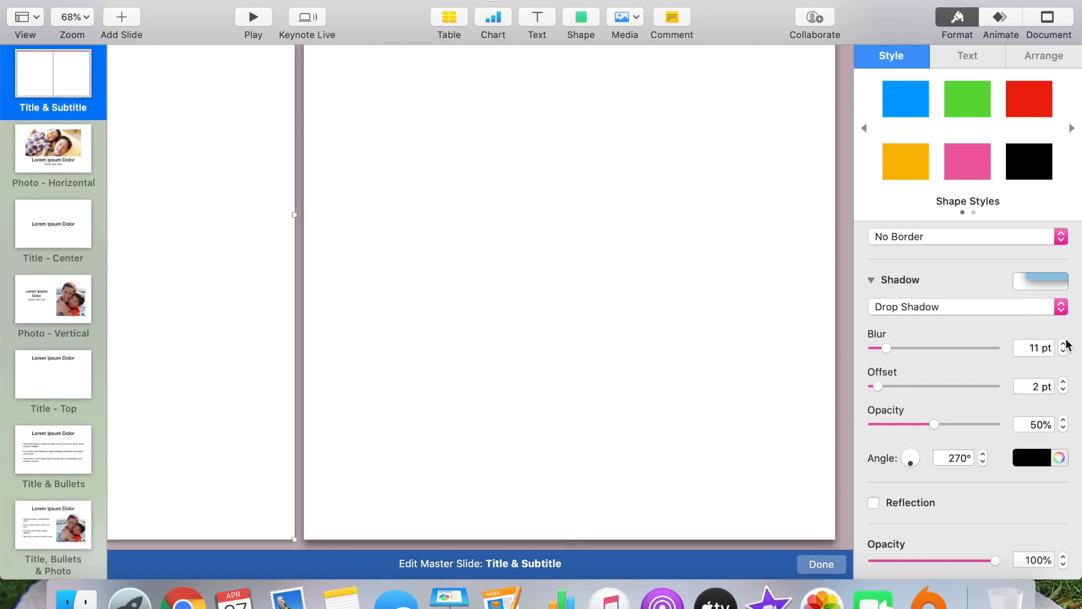
click(1063, 344)
click(1064, 344)
click(1064, 382)
click(1063, 382)
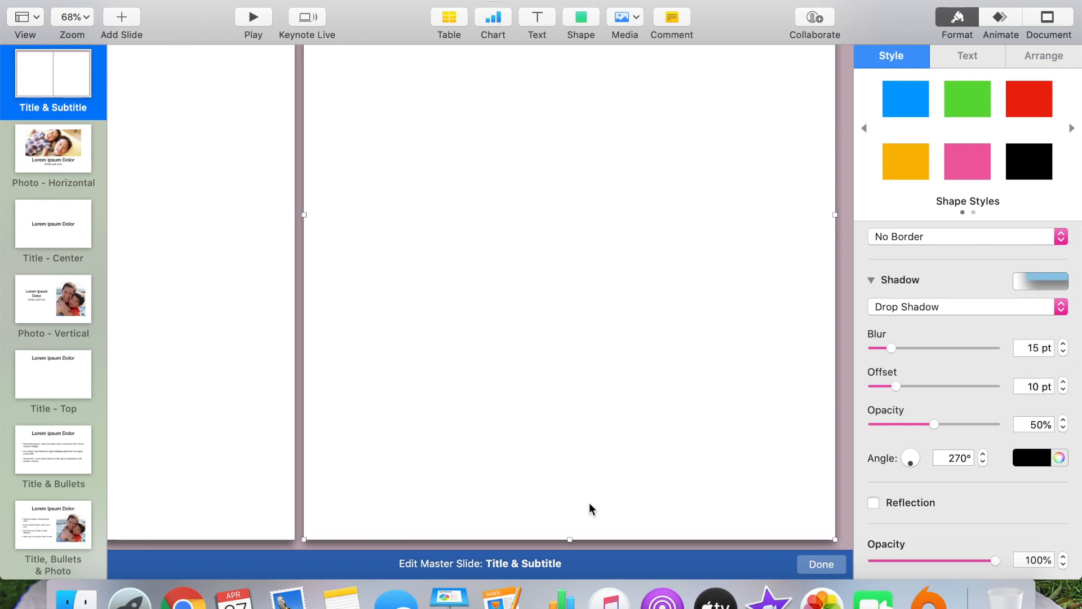
click(590, 504)
Step: Set the drop shadow angle of both white pages to 315°
scroll(590, 505, down, 5)
click(445, 278)
shift+click(569, 332)
drag(912, 464, 942, 459)
text(315)
click(724, 510)
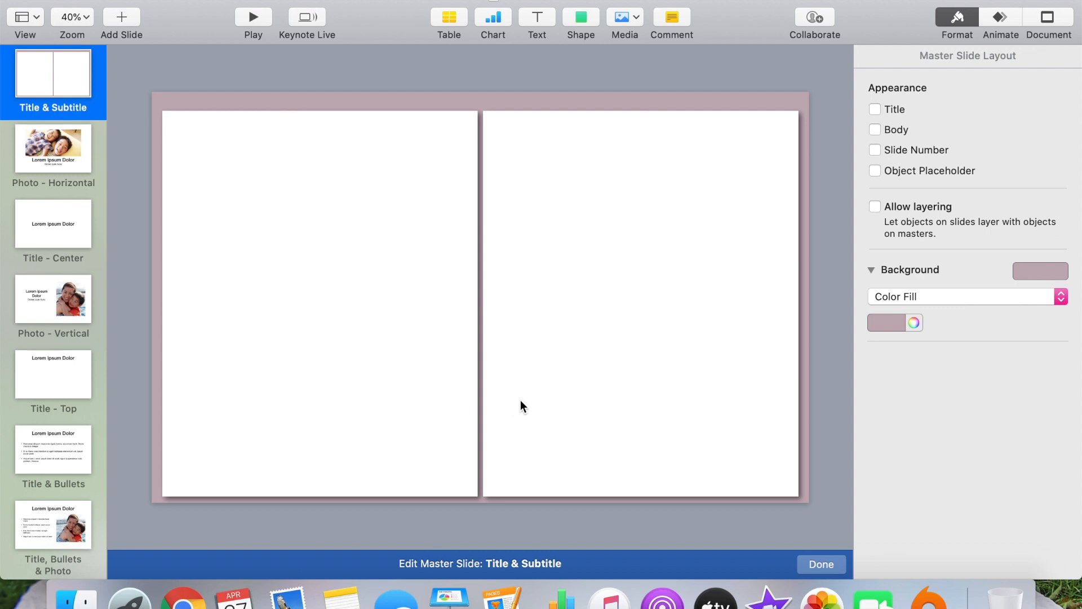
Step: Duplicate both white pages and align the copies directly over the originals
click(353, 364)
click(548, 380)
shift+click(445, 370)
drag(574, 355, 578, 351)
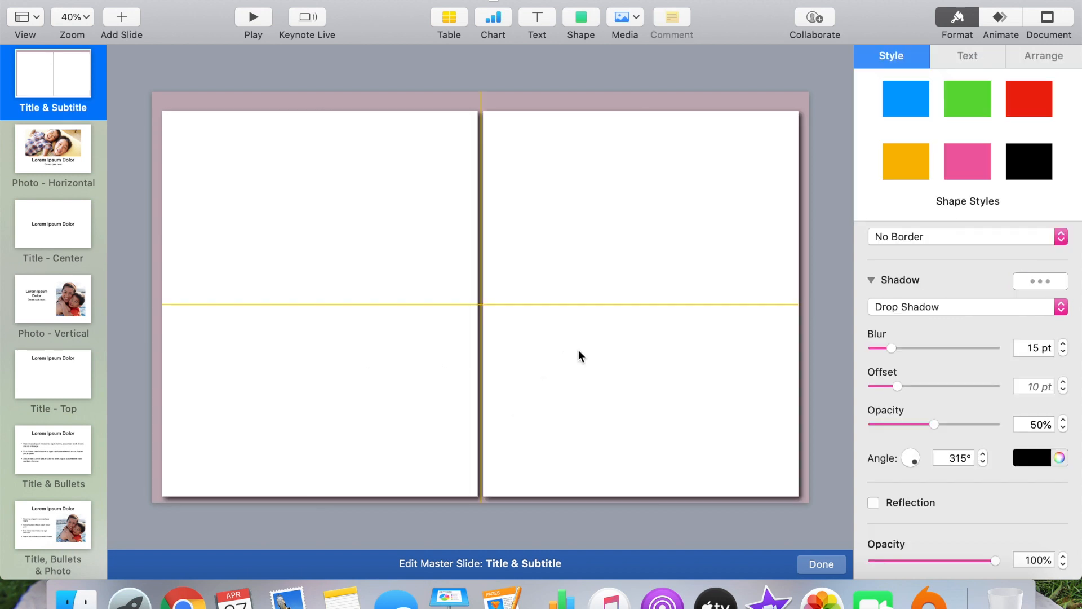
Step: Pull the outer edges of the upper left and right pages slightly inward to create a stacked-page effect
drag(162, 302, 165, 303)
click(771, 281)
drag(798, 303, 795, 303)
key(super+a)
key(Escape)
key(super+shift+period)
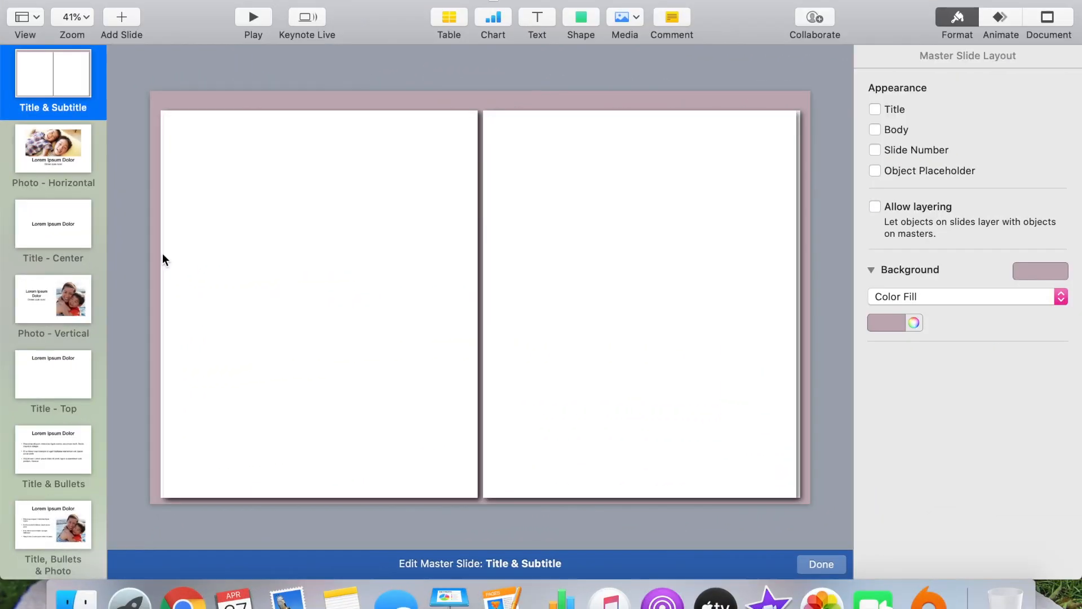
Step: Set the drop shadow angle of both stacked left pages to 215°
click(162, 260)
shift+click(160, 254)
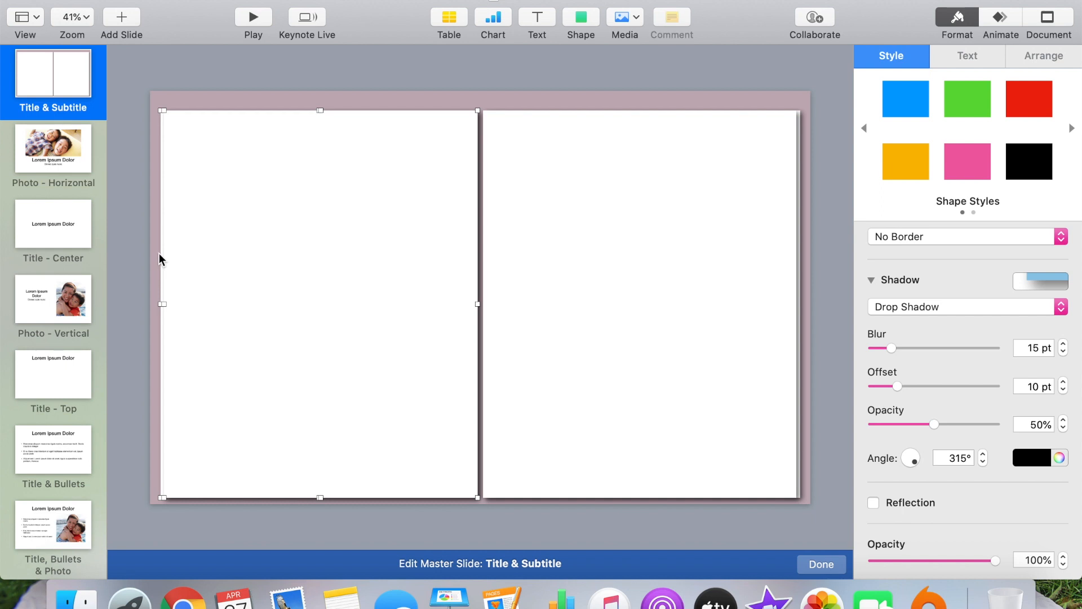
click(904, 468)
drag(904, 468, 903, 469)
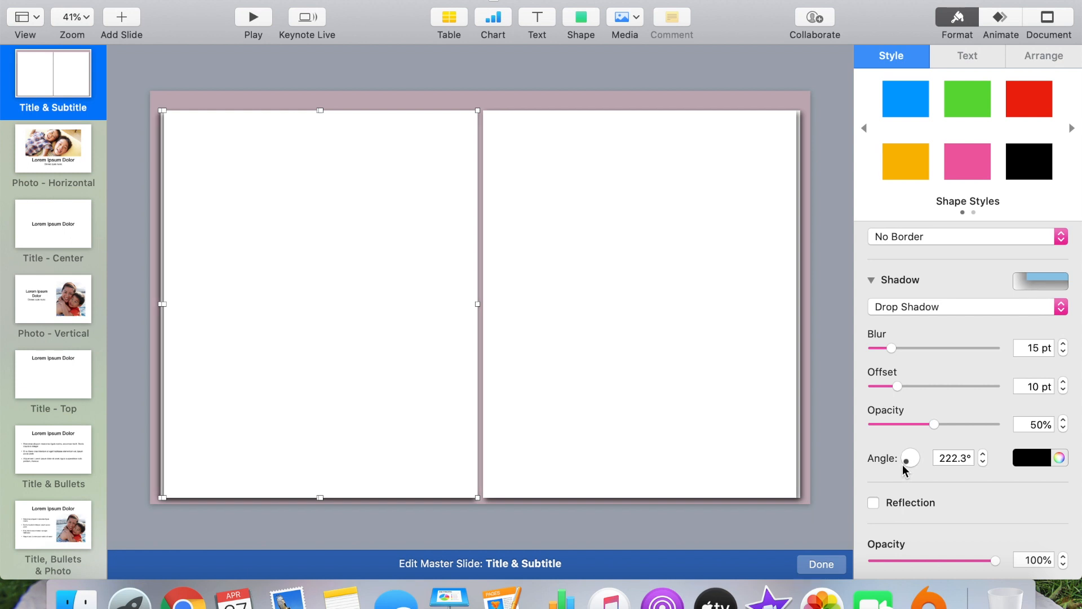
drag(957, 458, 950, 460)
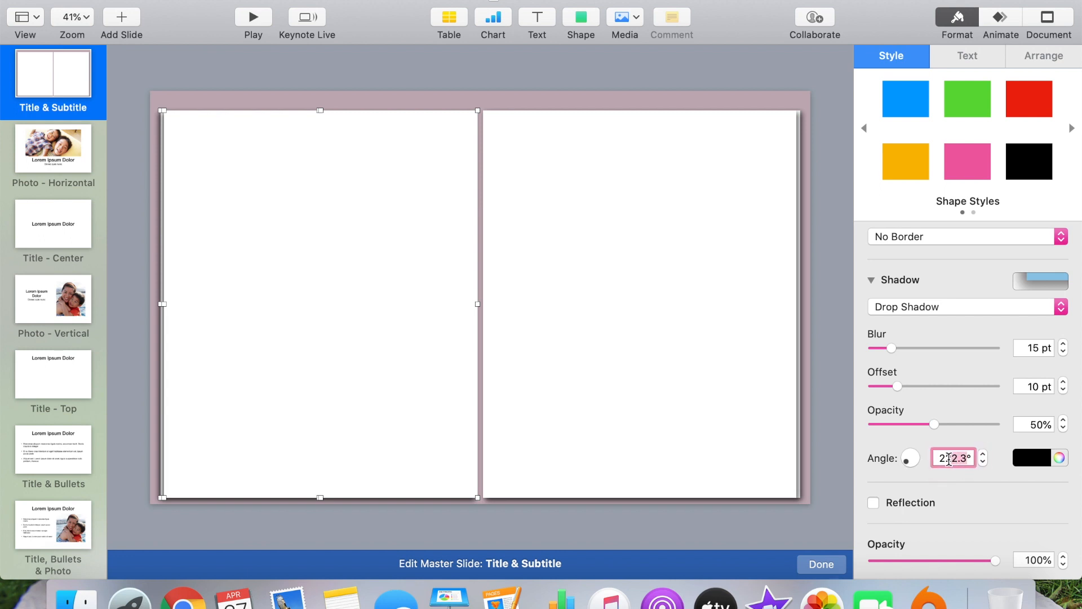
text(15)
key(Return)
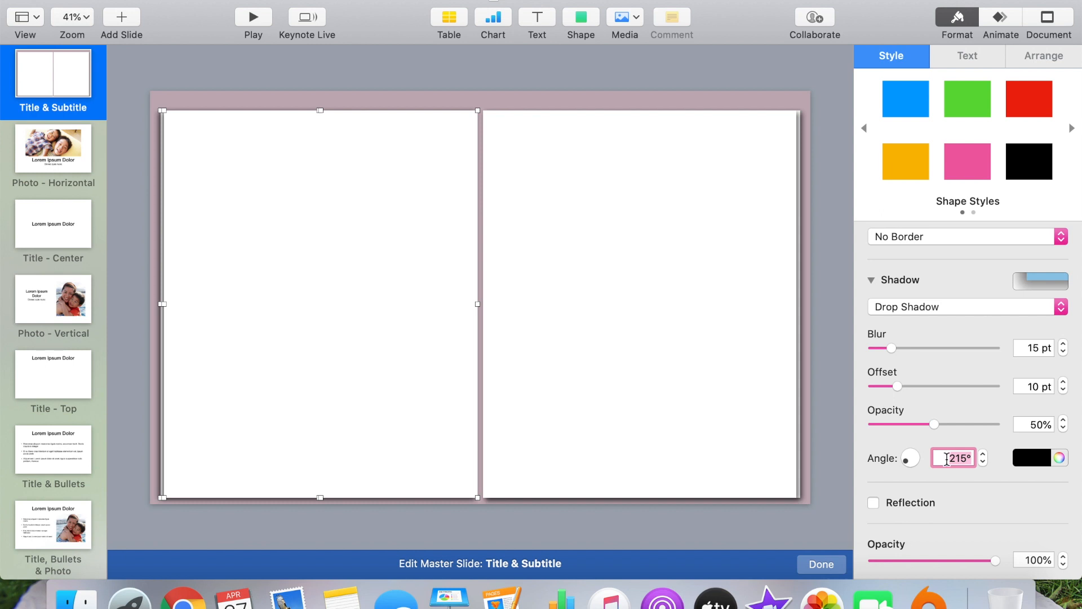
click(821, 477)
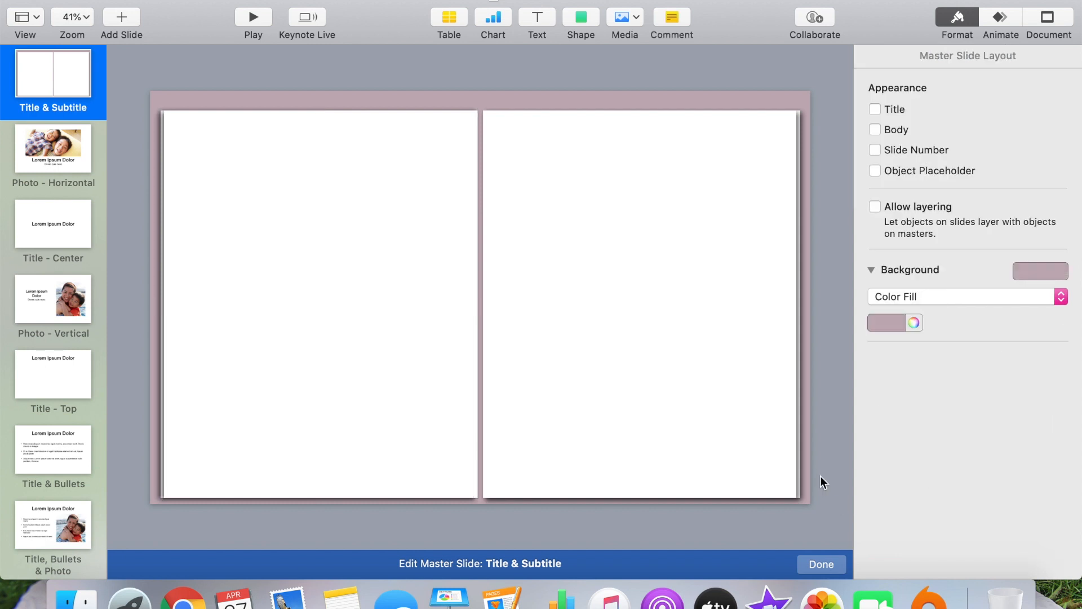
Step: Insert a rounded rectangle and shrink it into a slim bar spanning the gap near the top of the pages
scroll(499, 86, up, 5)
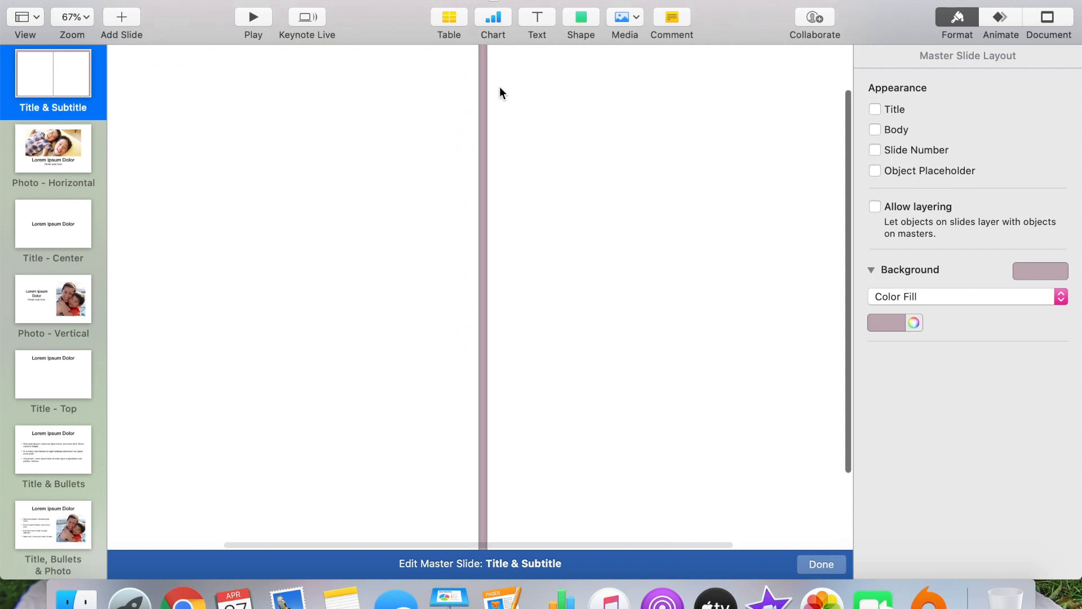
scroll(499, 86, up, 3)
scroll(499, 86, up, 5)
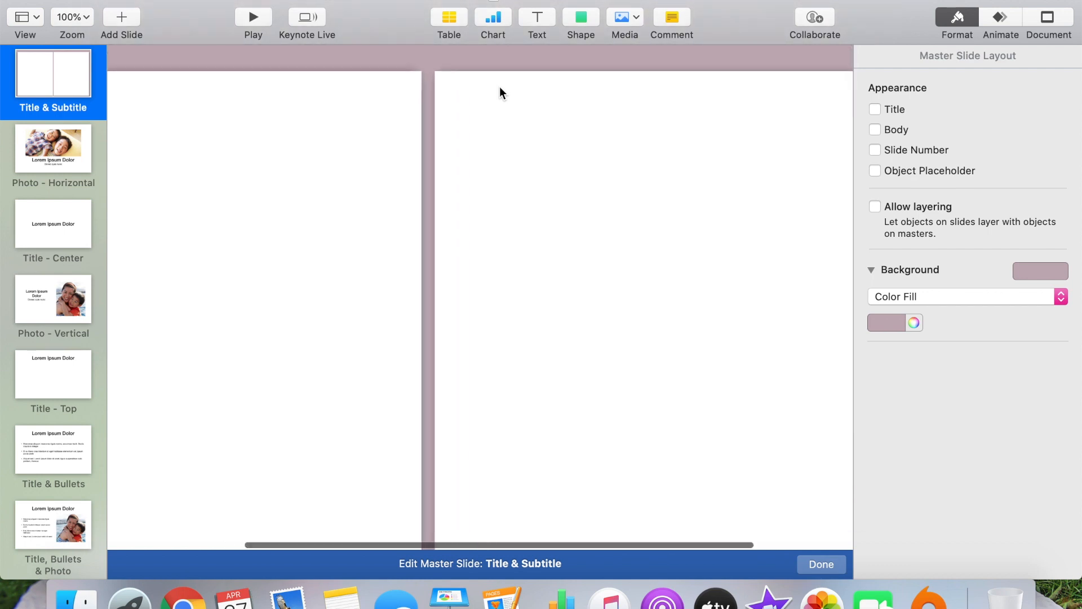
scroll(500, 86, up, 3)
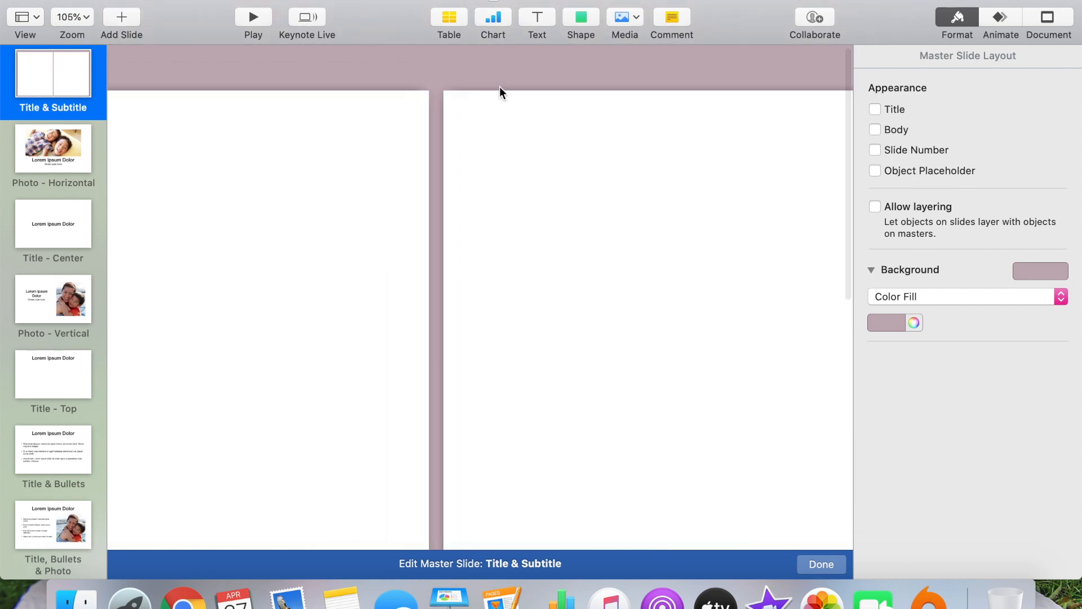
click(590, 18)
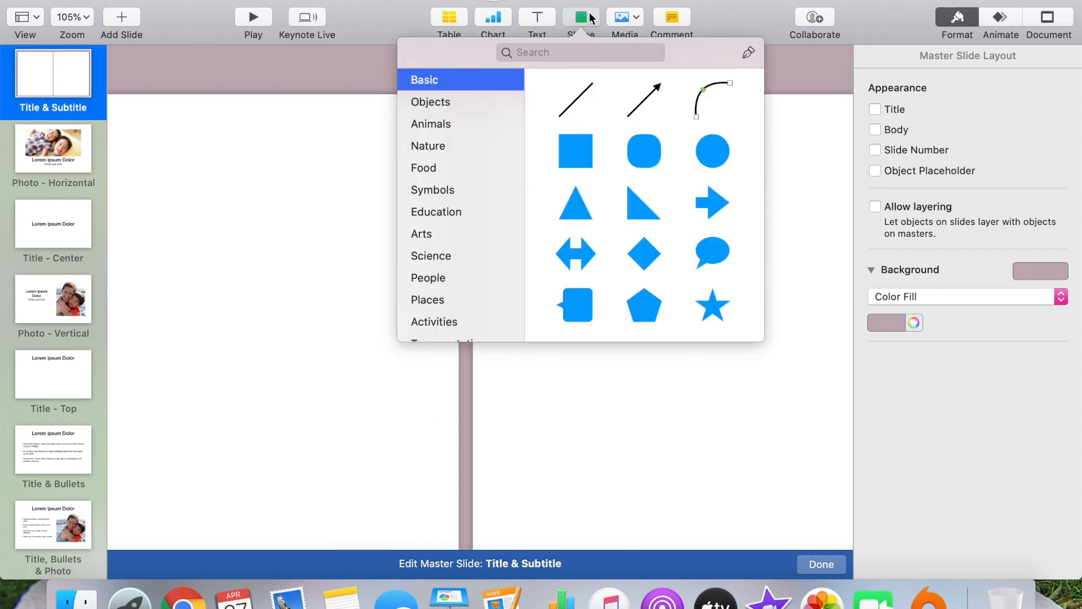
click(655, 153)
drag(492, 260, 478, 129)
drag(466, 193, 466, 117)
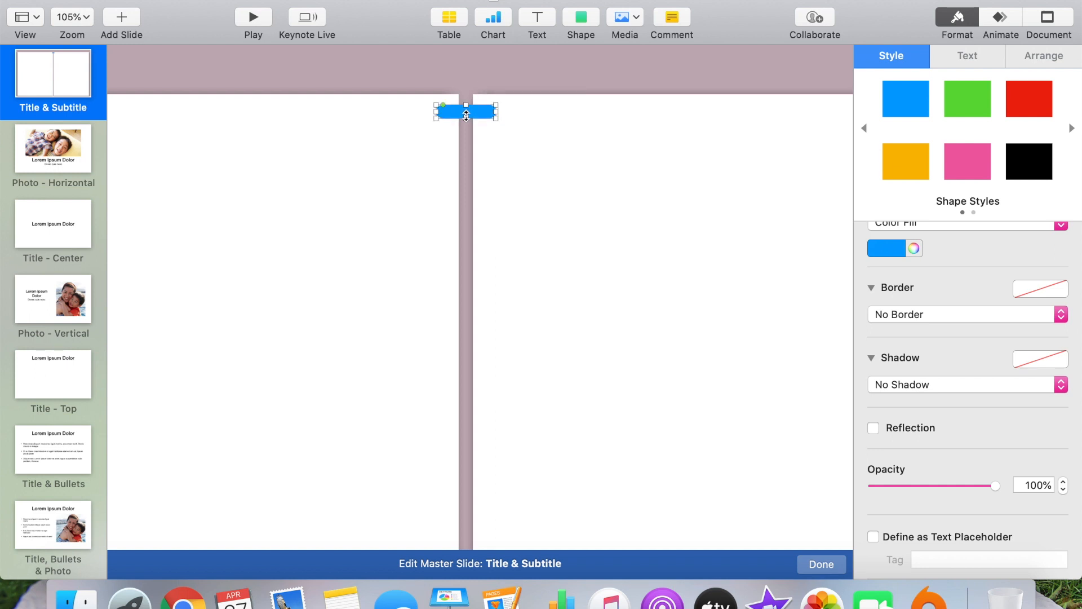
Step: Fill the rounded bar across the page gap with solid light green
click(509, 137)
scroll(509, 138, down, 5)
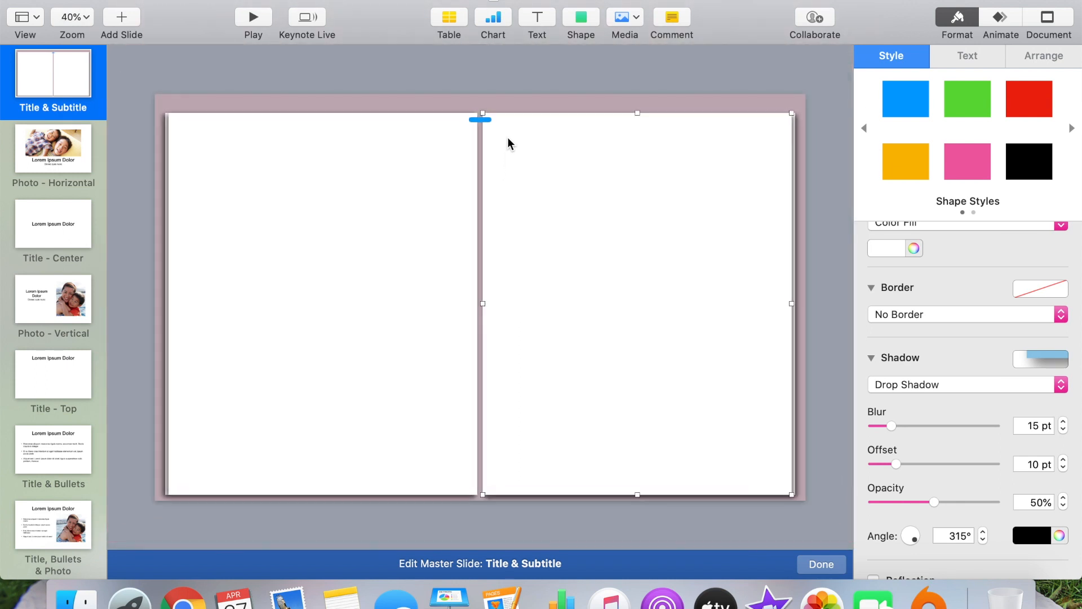
scroll(508, 138, up, 5)
scroll(507, 144, up, 4)
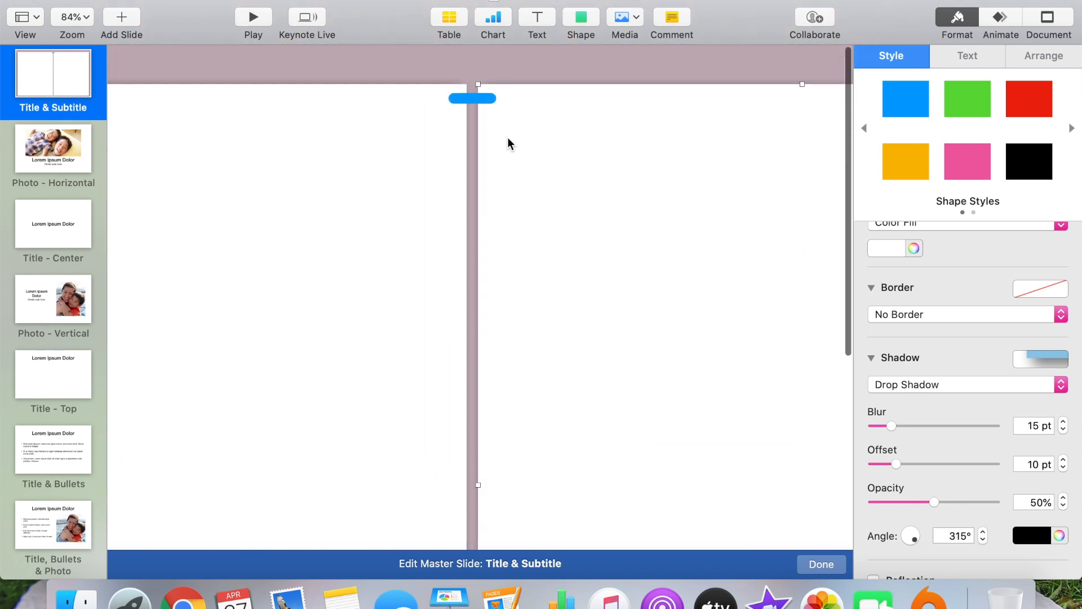
scroll(507, 141, up, 2)
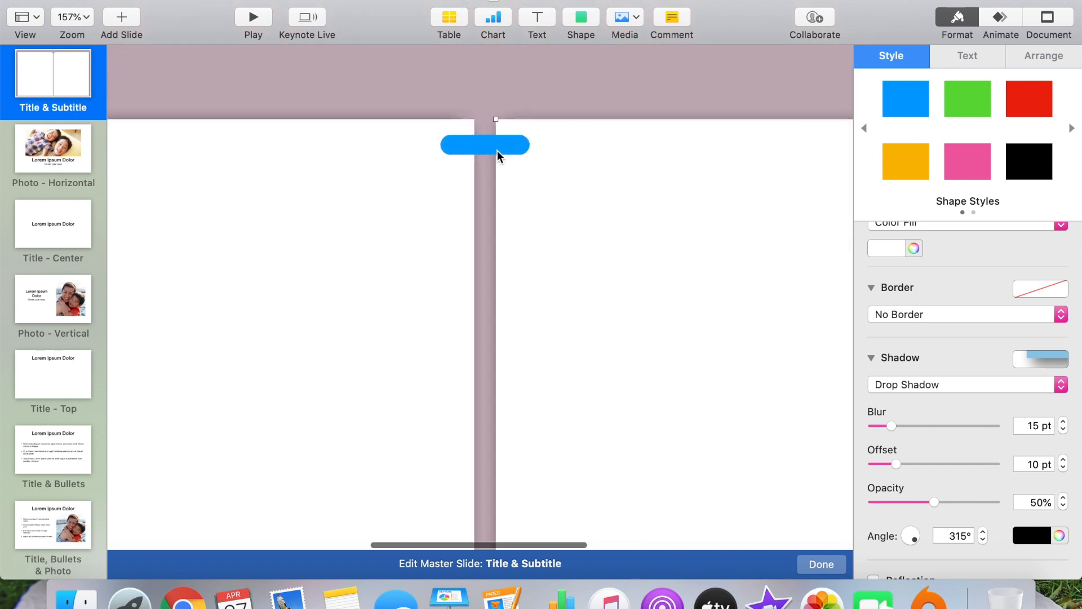
click(496, 150)
click(914, 248)
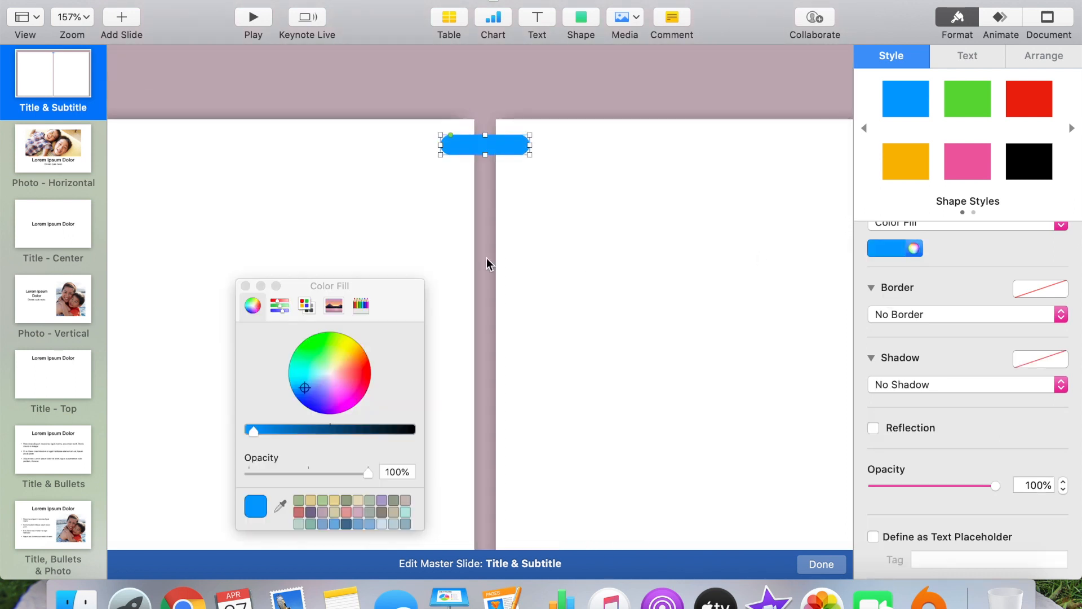
click(322, 501)
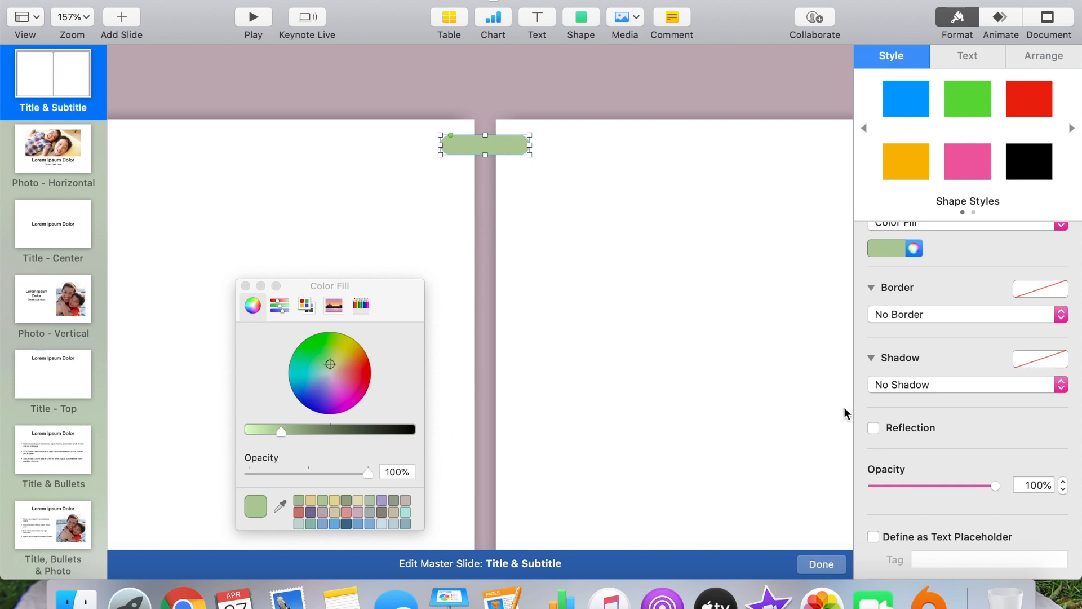
Step: Give the rounded bar a gradient fill from light green to dark sage green and turn the gradient angle diagonally
click(947, 226)
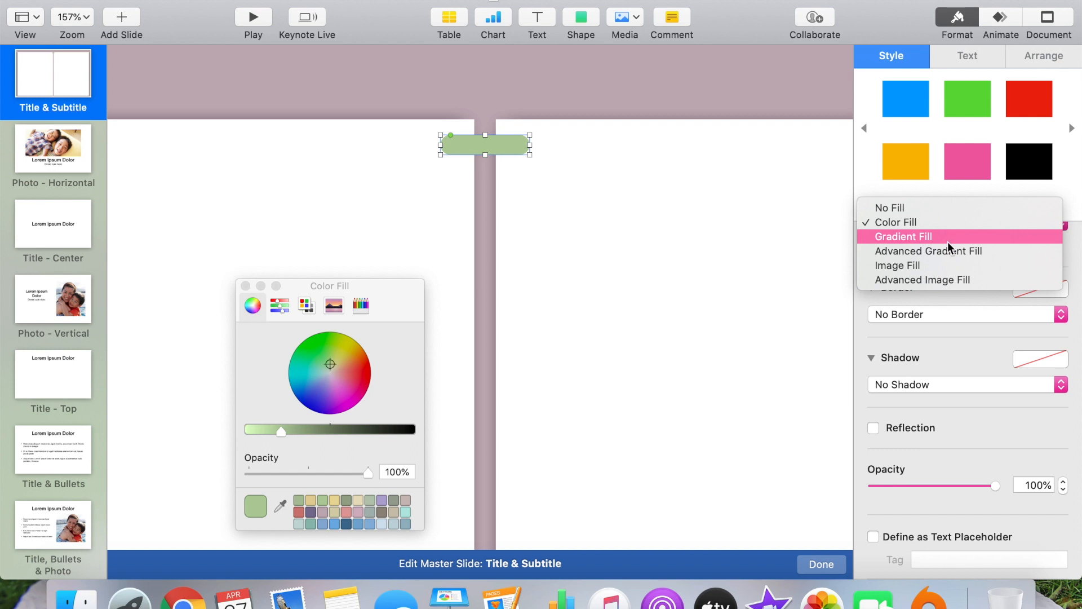
click(948, 236)
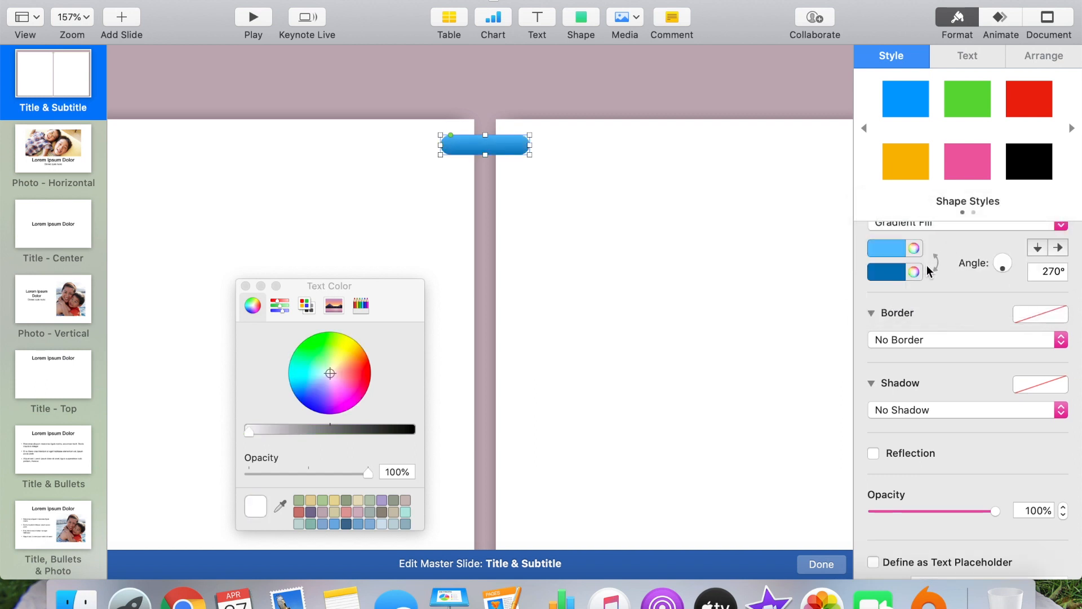
click(914, 248)
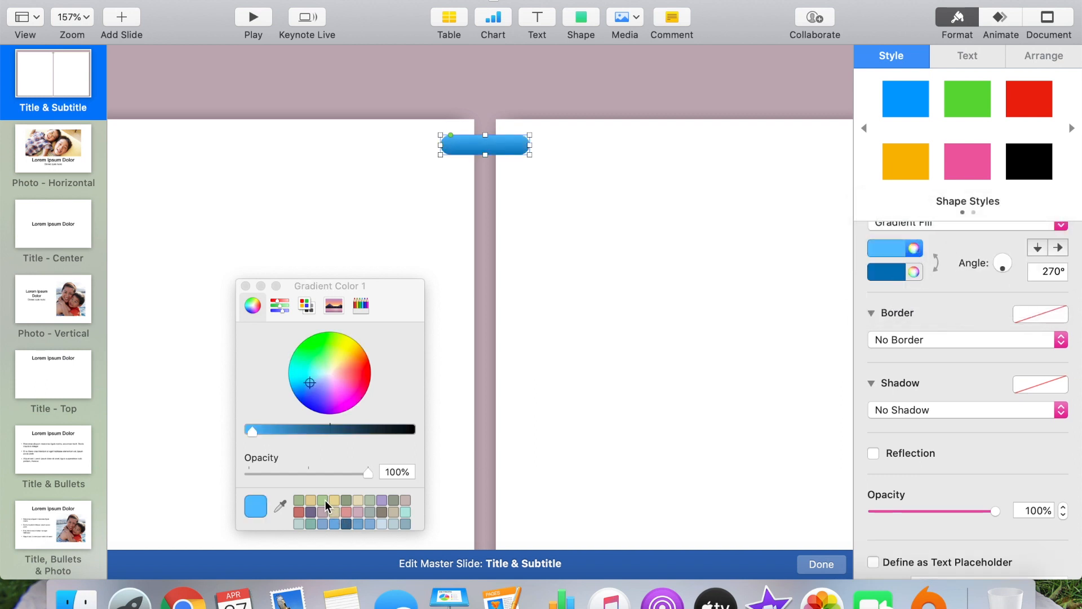
click(325, 500)
click(914, 272)
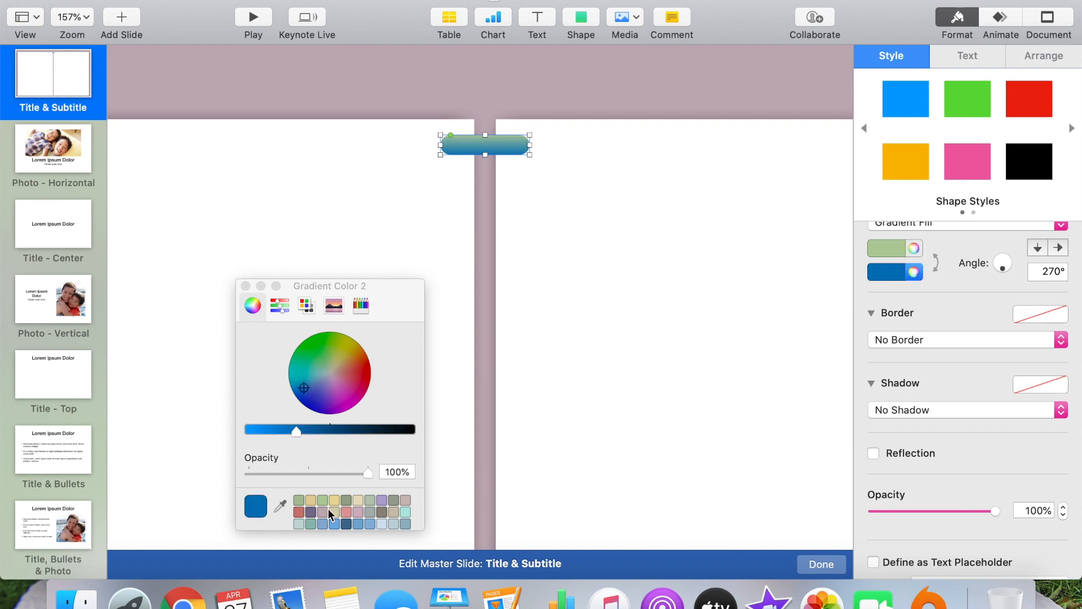
click(350, 498)
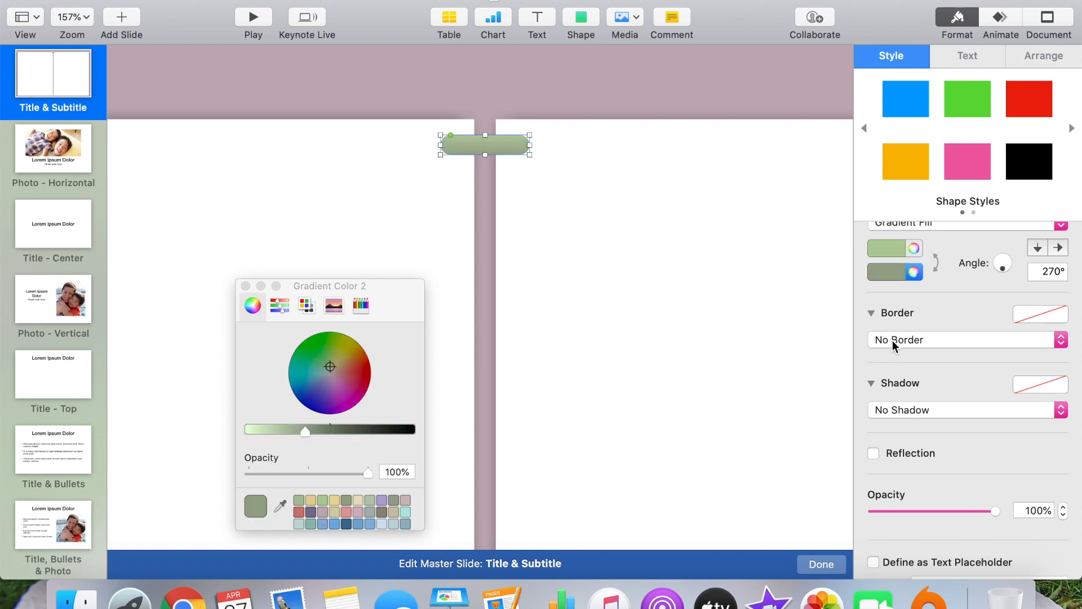
mouse_move(1007, 270)
mouse_down()
mouse_move(1017, 263)
mouse_move(1015, 279)
mouse_up()
click(586, 233)
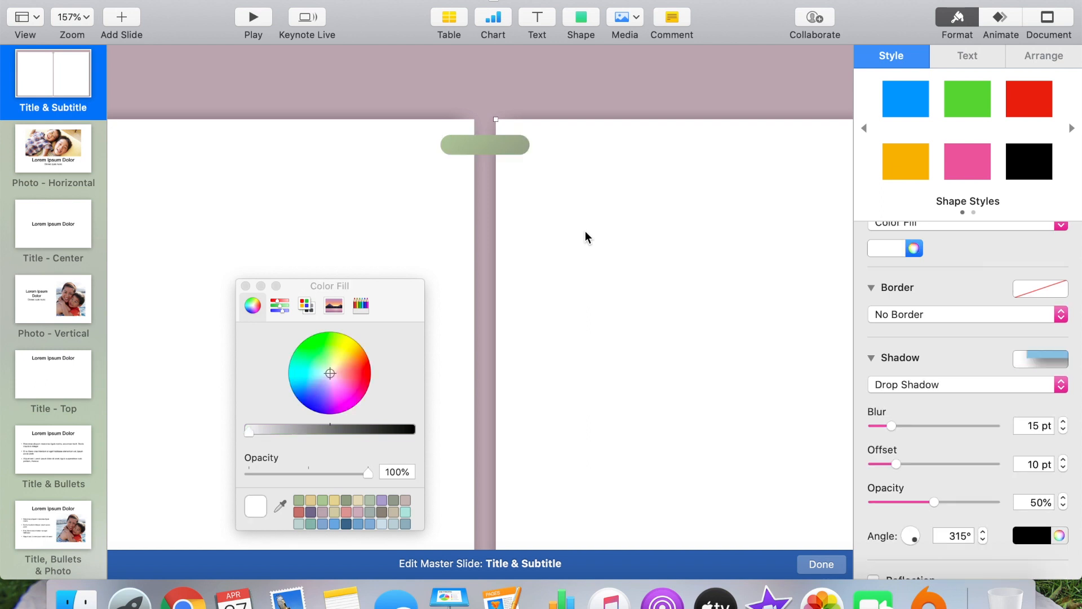
Step: Insert a circle, shrink it proportionally to 23 pt and place it over the left end of the binding bar
click(509, 146)
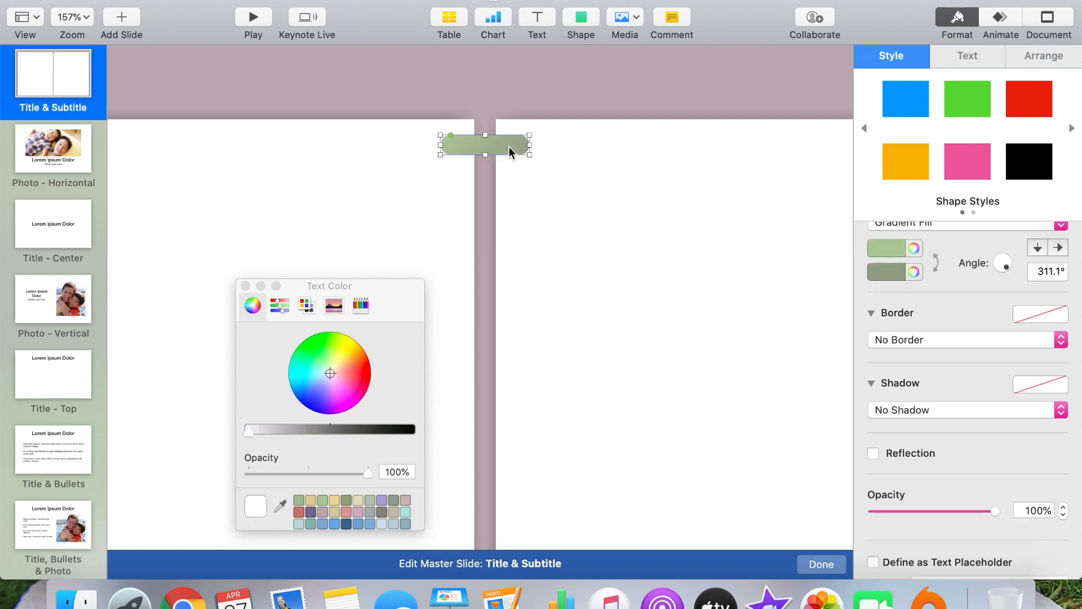
click(580, 26)
click(703, 148)
drag(462, 345, 430, 200)
drag(498, 234, 408, 142)
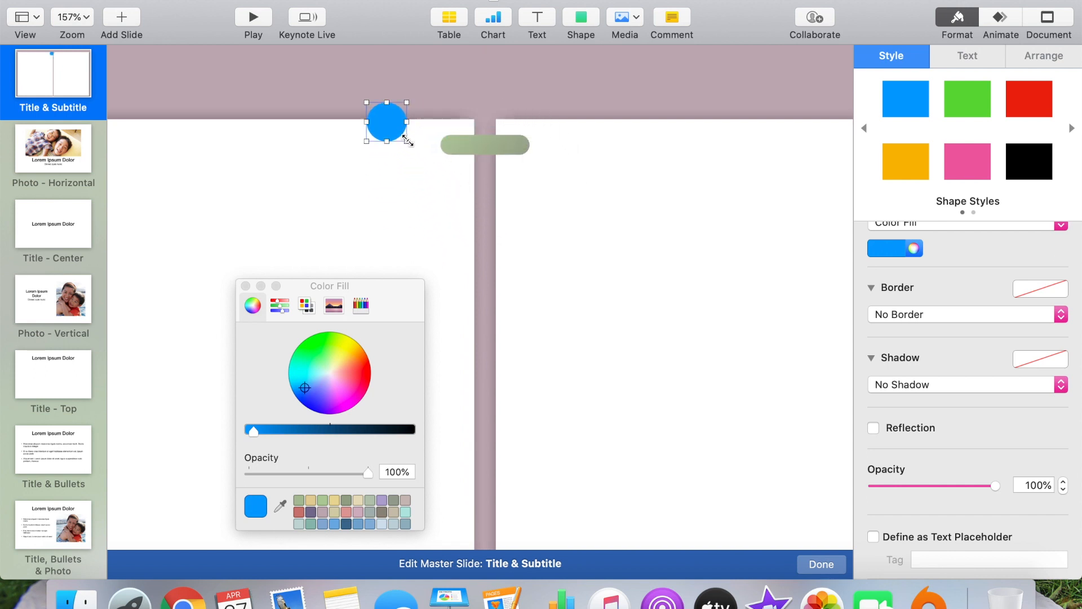
key(super+z)
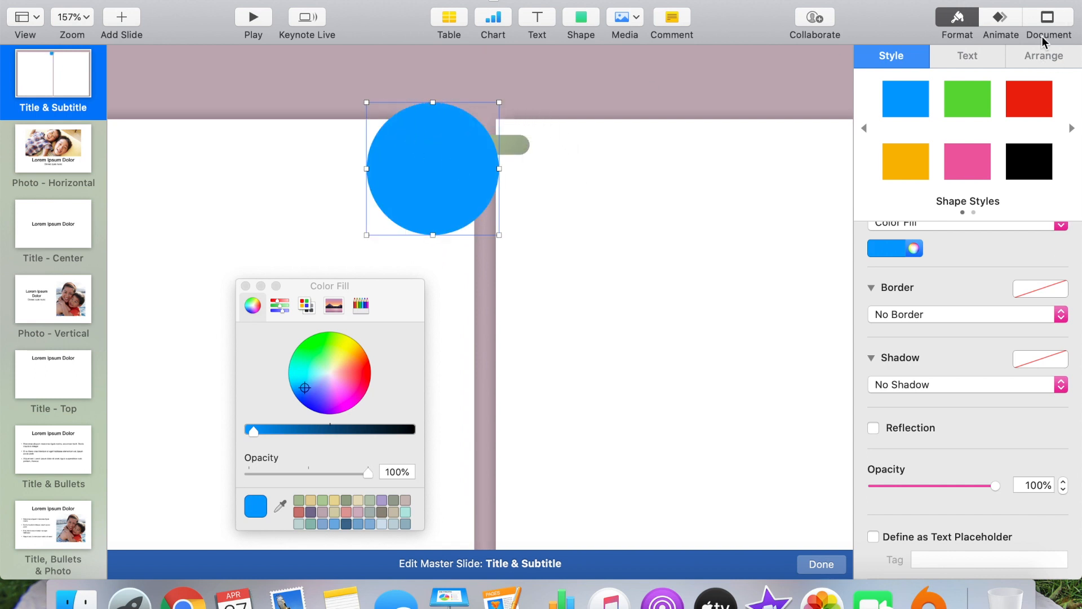
click(1032, 59)
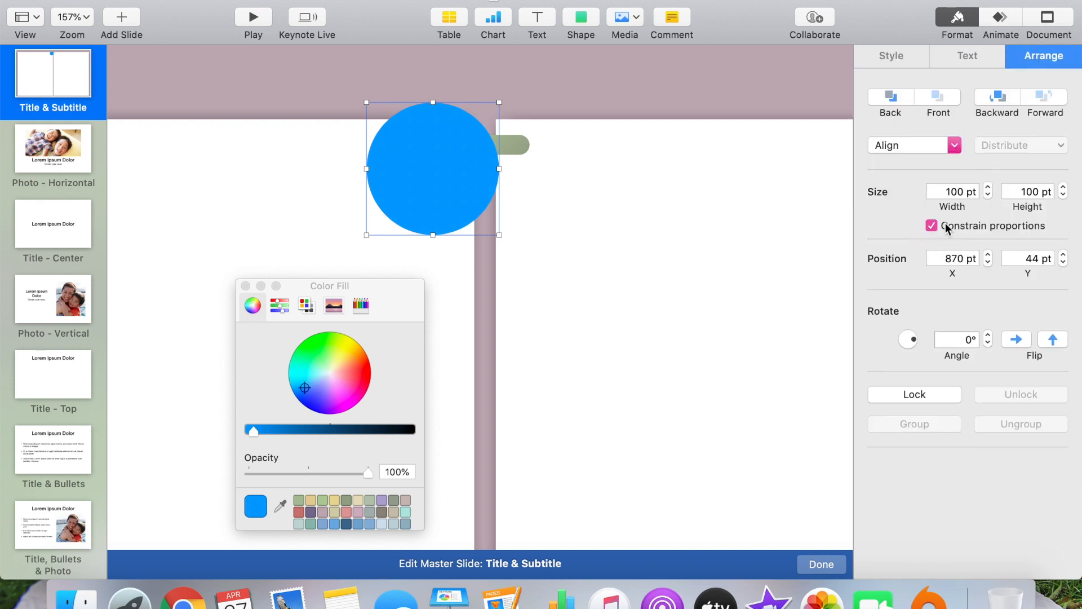
drag(499, 233, 454, 151)
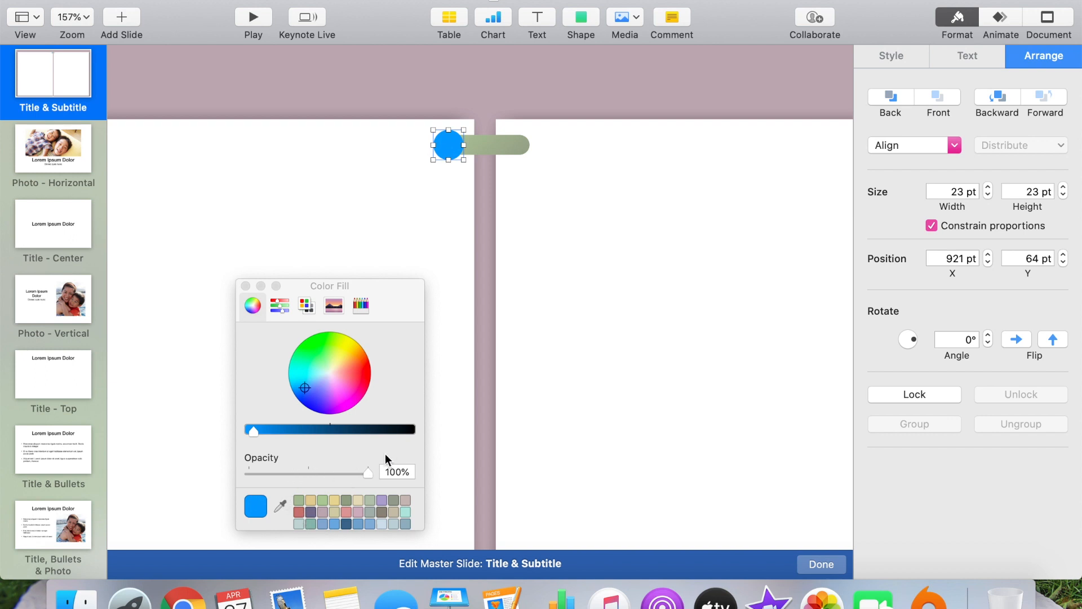
Step: Fill the small circle with black and send it behind the green binding bar
click(409, 431)
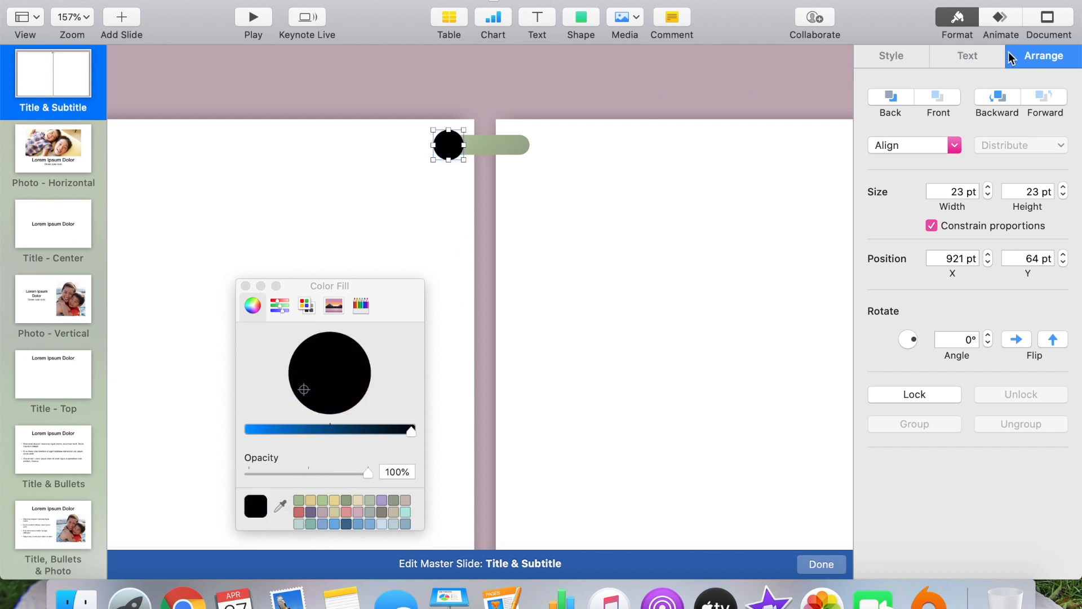
click(987, 97)
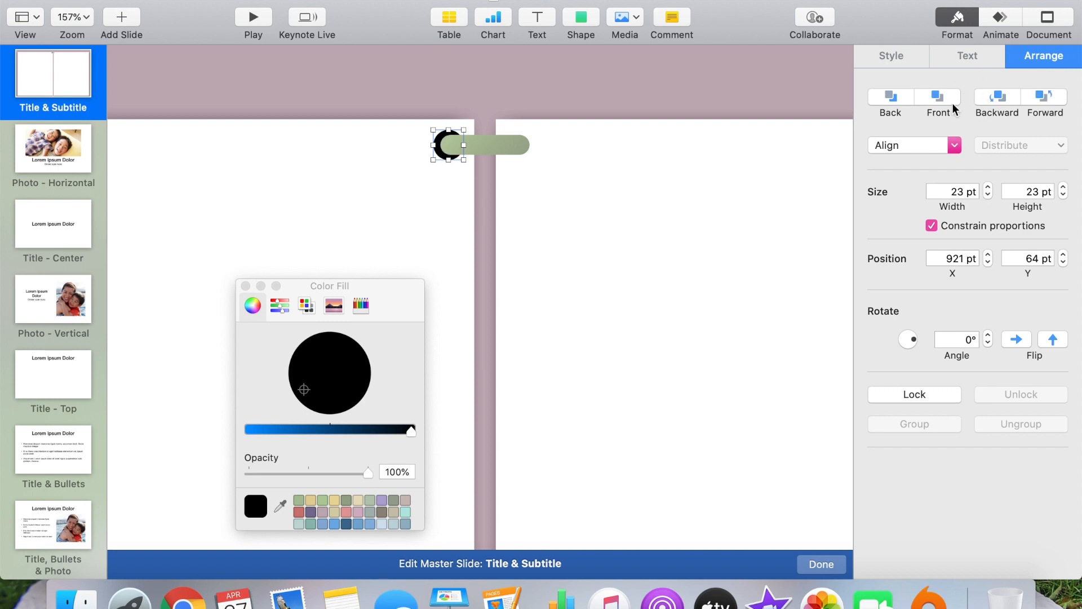
click(488, 180)
click(441, 148)
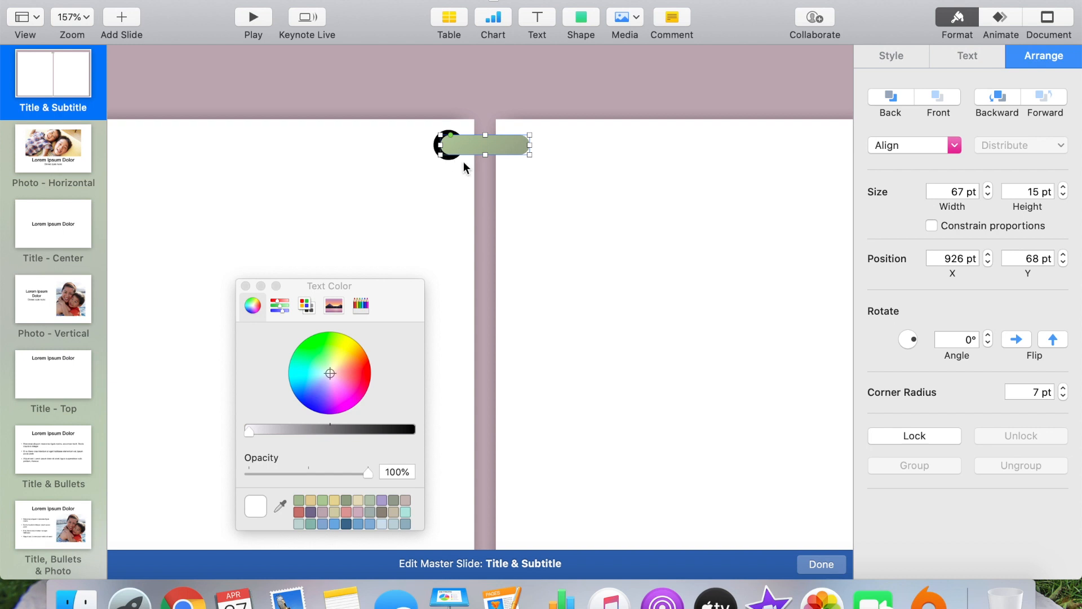
Step: Duplicate the black circle, place the copy at the bar's right end and layer both circles behind the bar as punched holes
click(449, 163)
drag(461, 164, 387, 163)
click(446, 147)
click(437, 141)
drag(414, 182, 535, 154)
click(988, 188)
click(988, 188)
click(989, 196)
click(445, 146)
click(438, 145)
click(1008, 99)
click(443, 146)
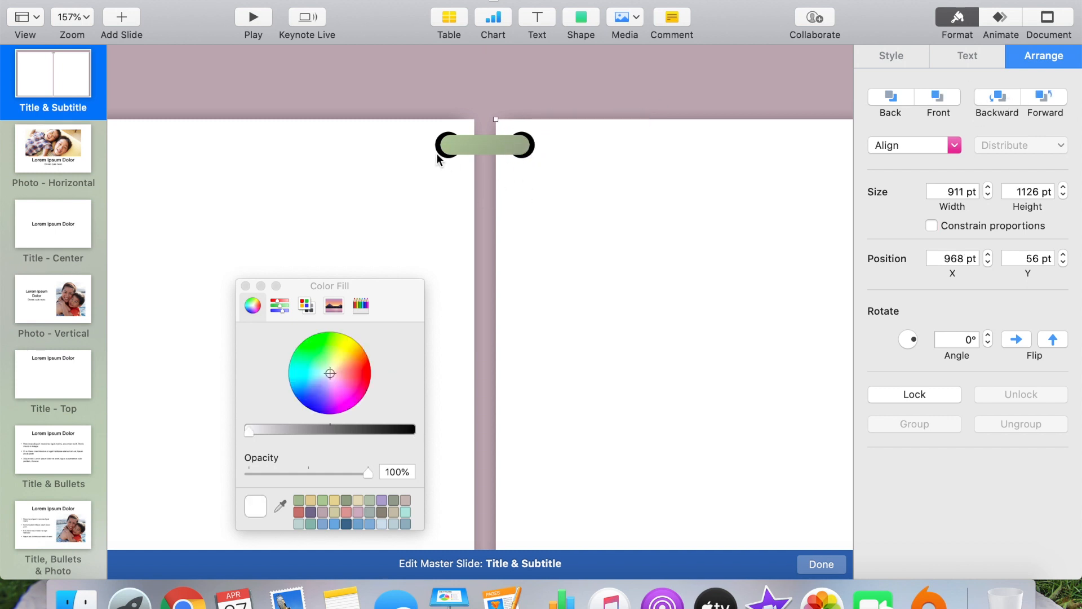
Step: Give the binding bar a drop shadow with 13 pt blur, 7 pt offset, 37% opacity and a 264.9° angle
click(896, 57)
click(951, 417)
click(952, 424)
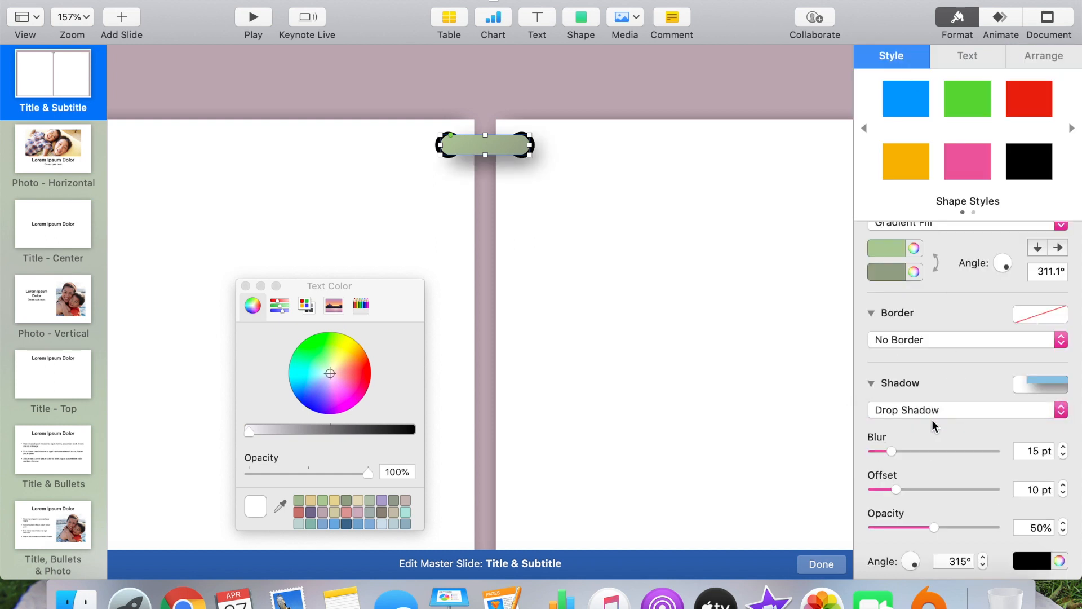
drag(919, 571, 909, 571)
drag(908, 567, 910, 568)
drag(936, 529, 921, 529)
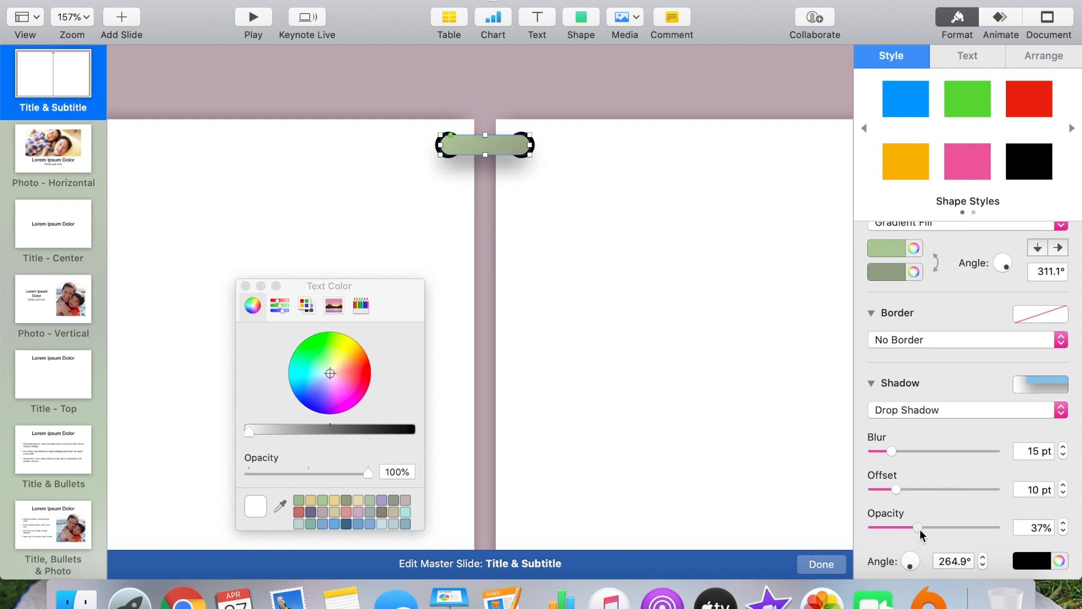
mouse_move(890, 453)
mouse_down()
mouse_move(870, 453)
mouse_move(888, 451)
mouse_up()
mouse_move(897, 489)
mouse_down()
mouse_move(907, 489)
mouse_move(891, 490)
mouse_up()
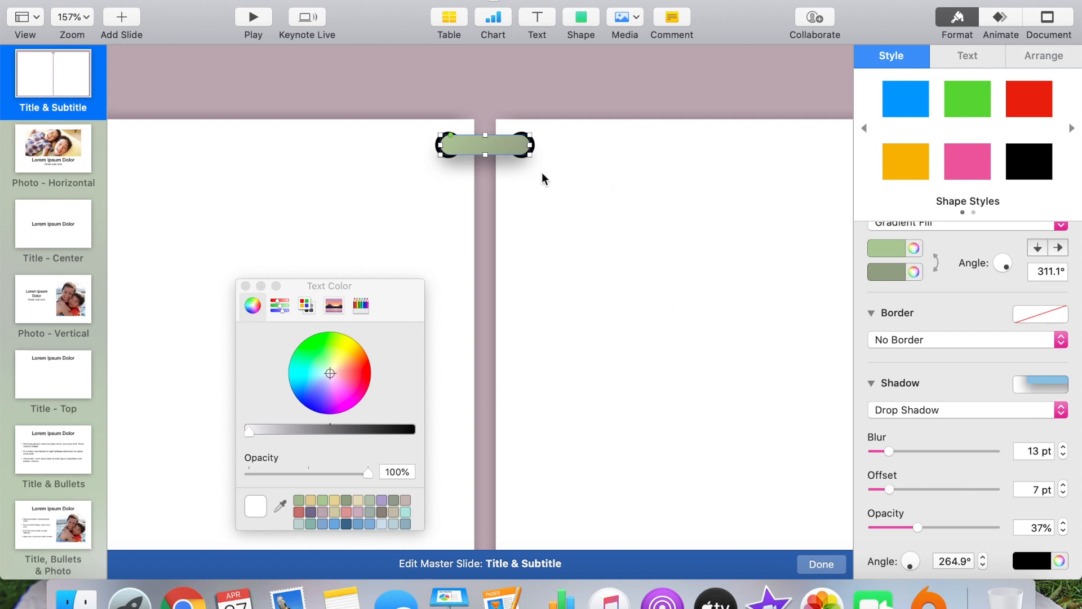
Step: Insert another circle, flatten it into a thin oval and place it along the upper edge of the binding bar as a highlight
click(588, 27)
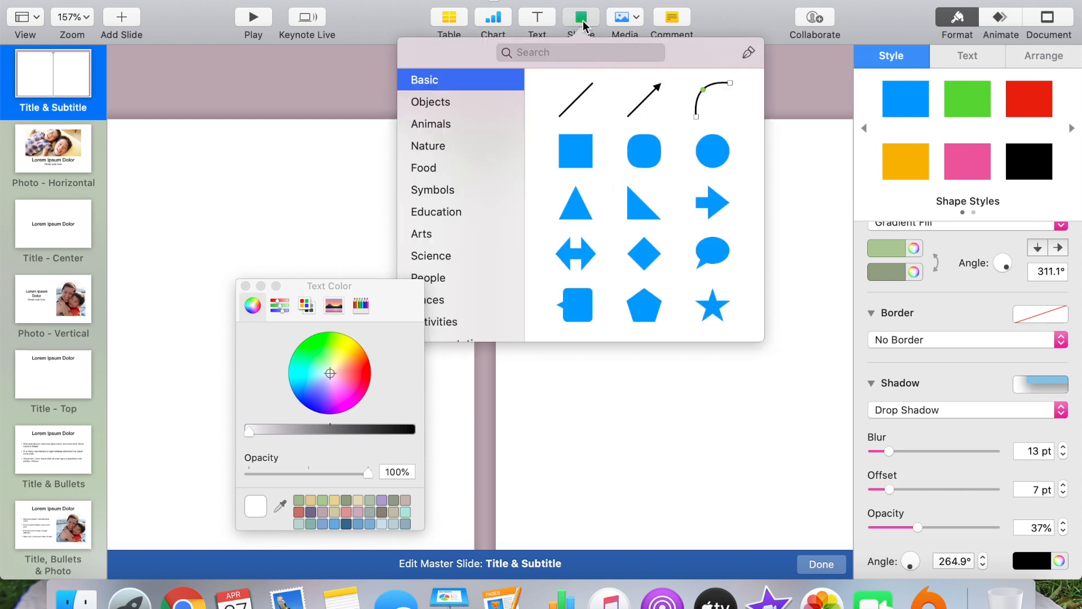
click(713, 150)
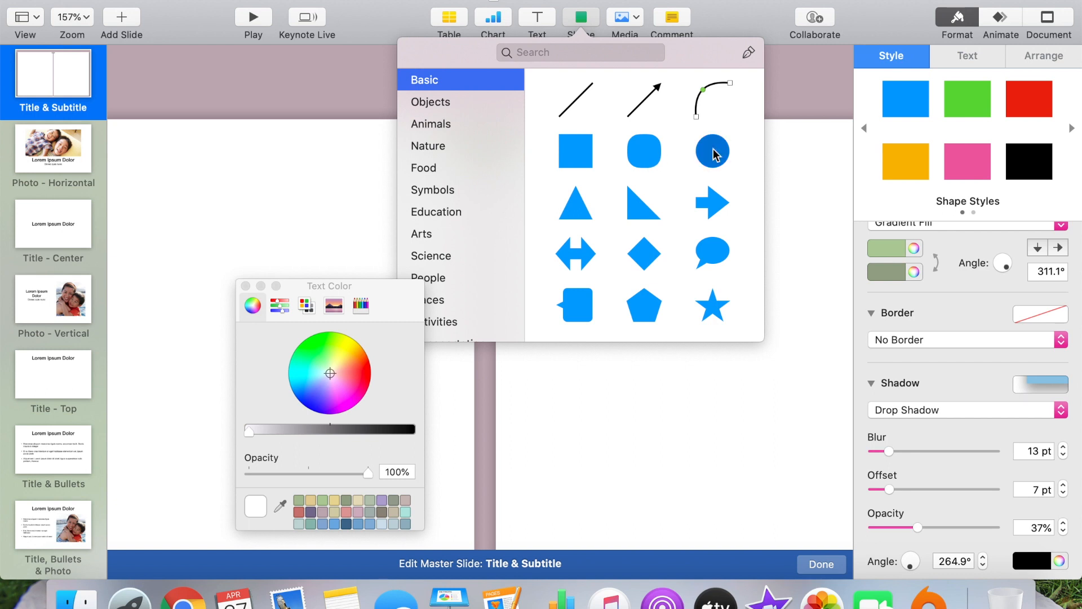
drag(482, 294, 590, 279)
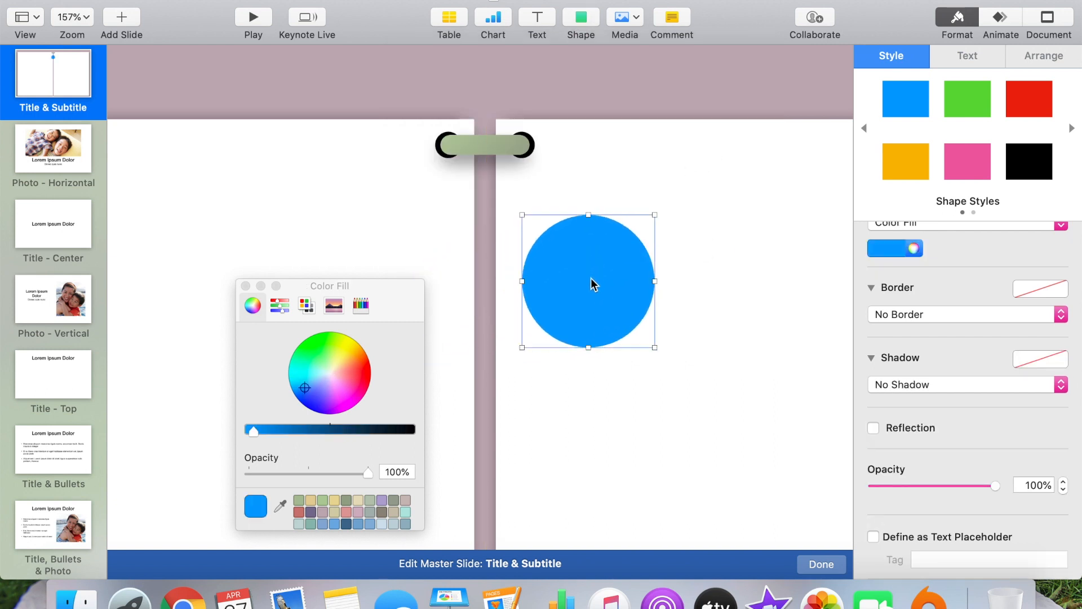
drag(588, 347, 587, 226)
drag(651, 223, 487, 133)
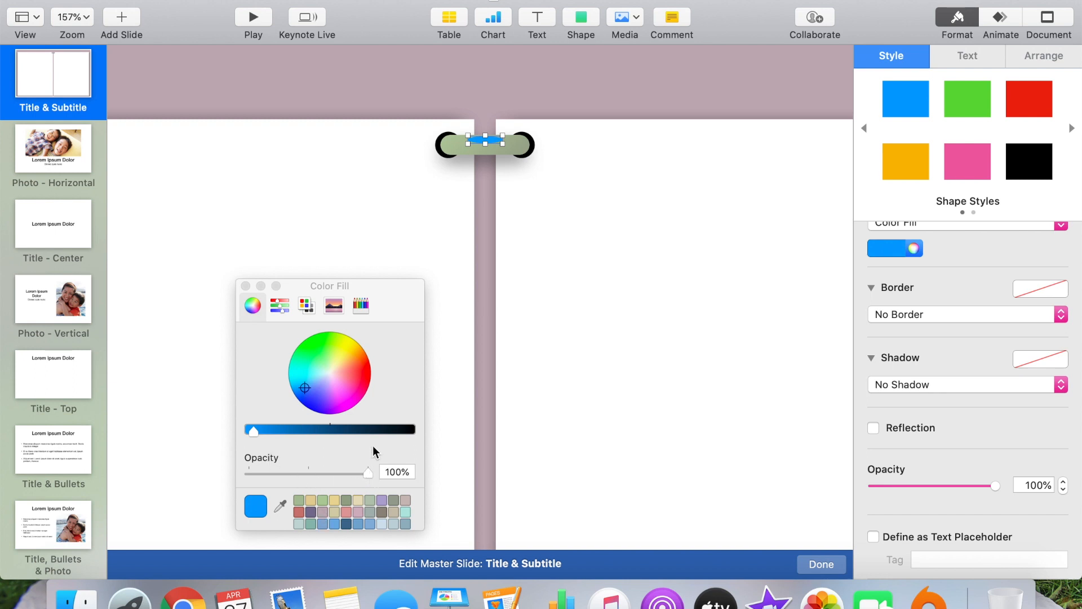
Step: Fill the highlight oval with a very pale, nearly white mint colour
click(891, 252)
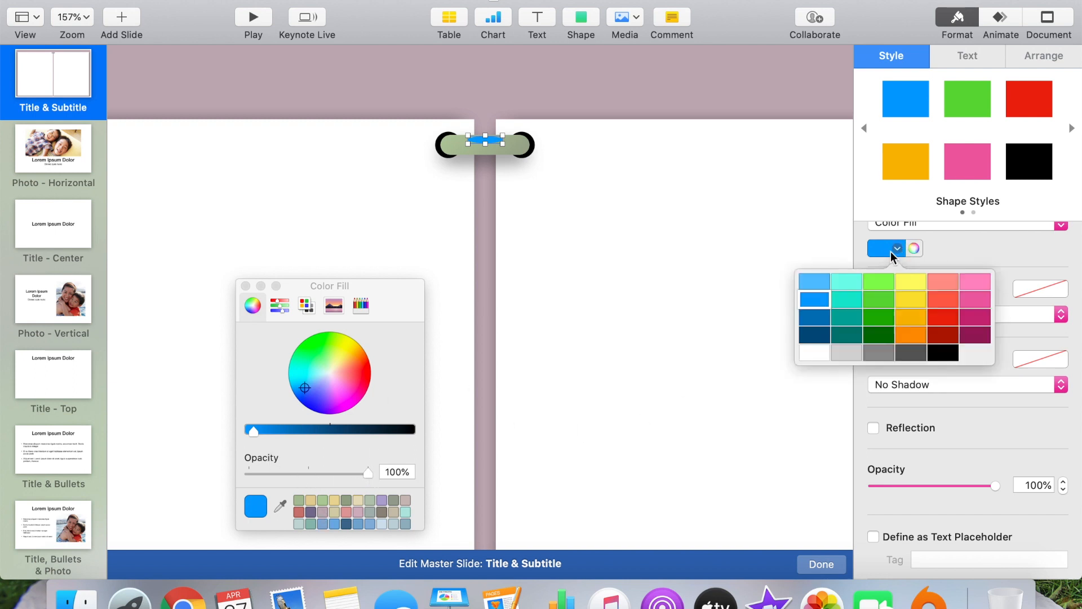
click(815, 355)
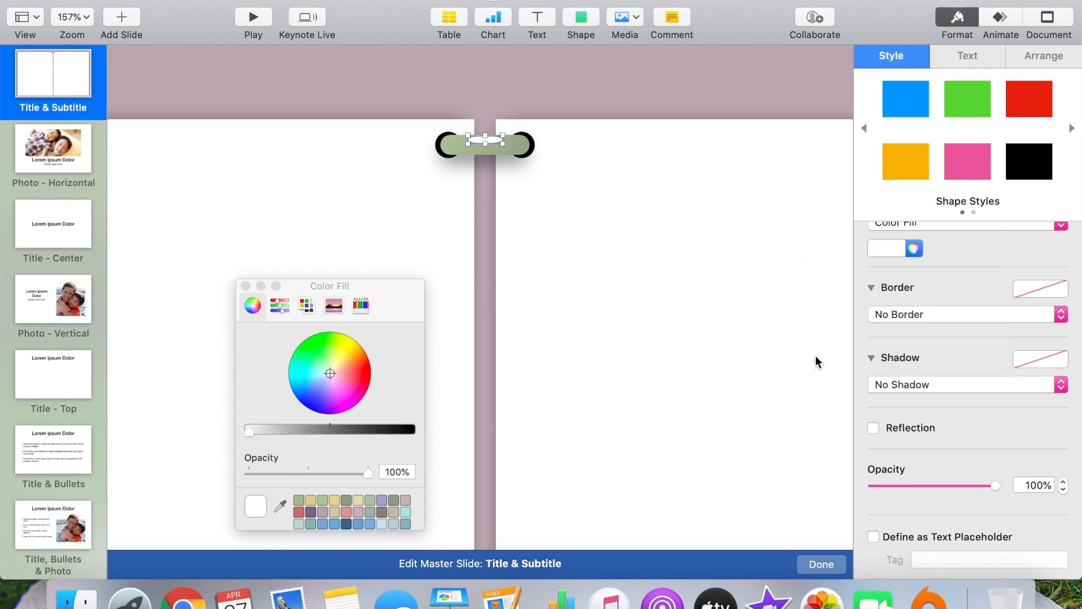
click(258, 431)
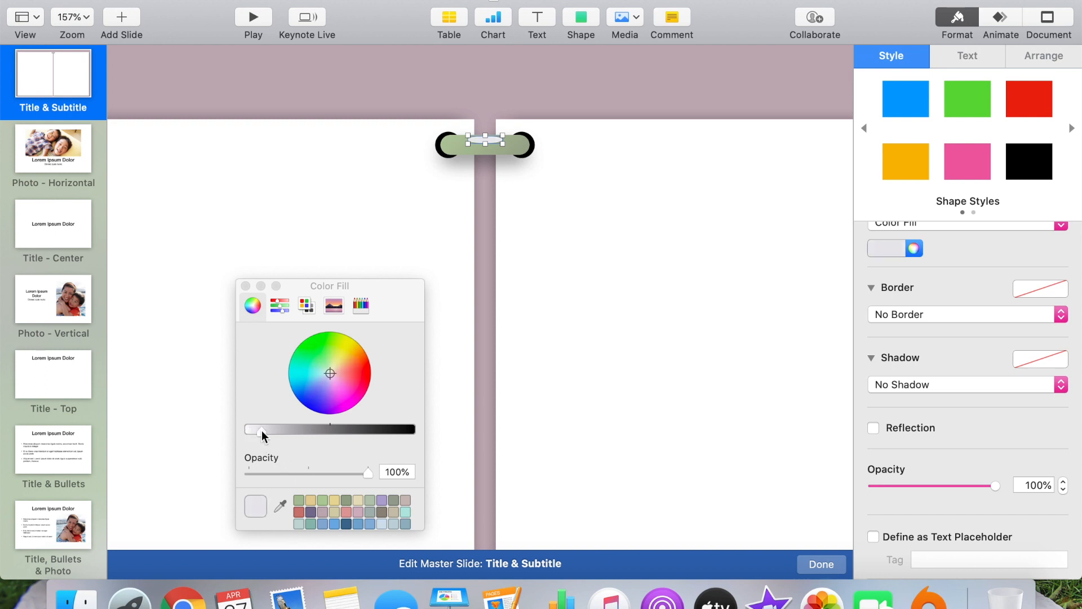
click(322, 500)
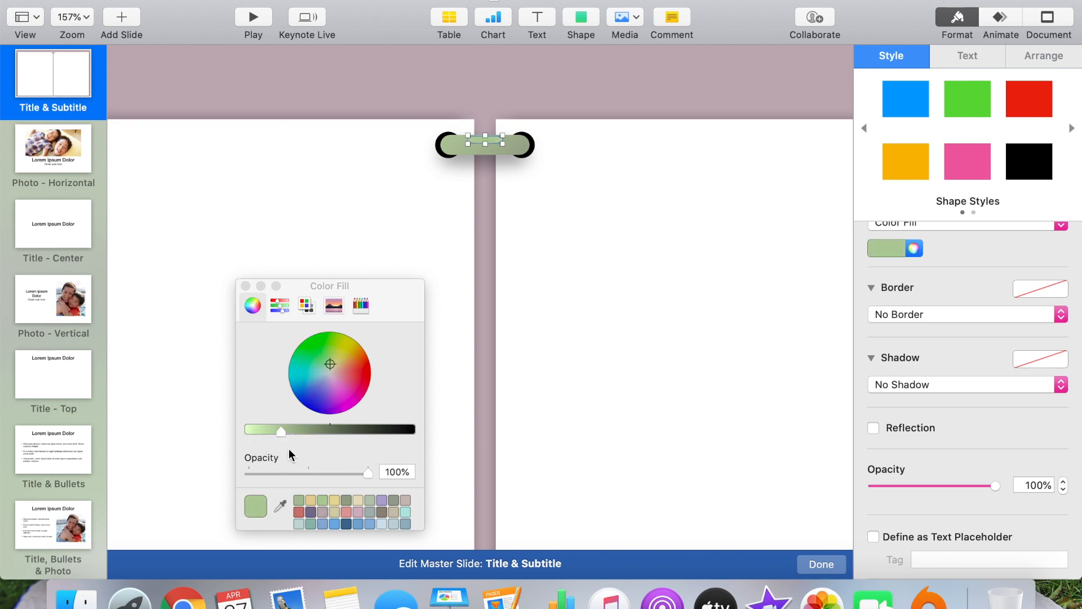
drag(286, 473, 370, 473)
drag(282, 432, 255, 435)
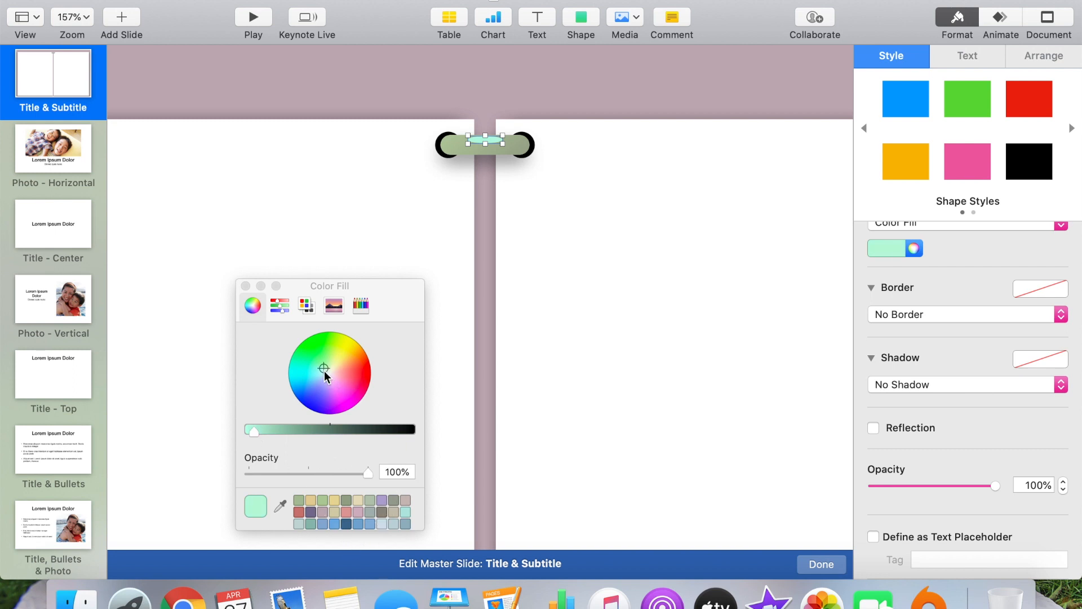
drag(324, 368, 329, 375)
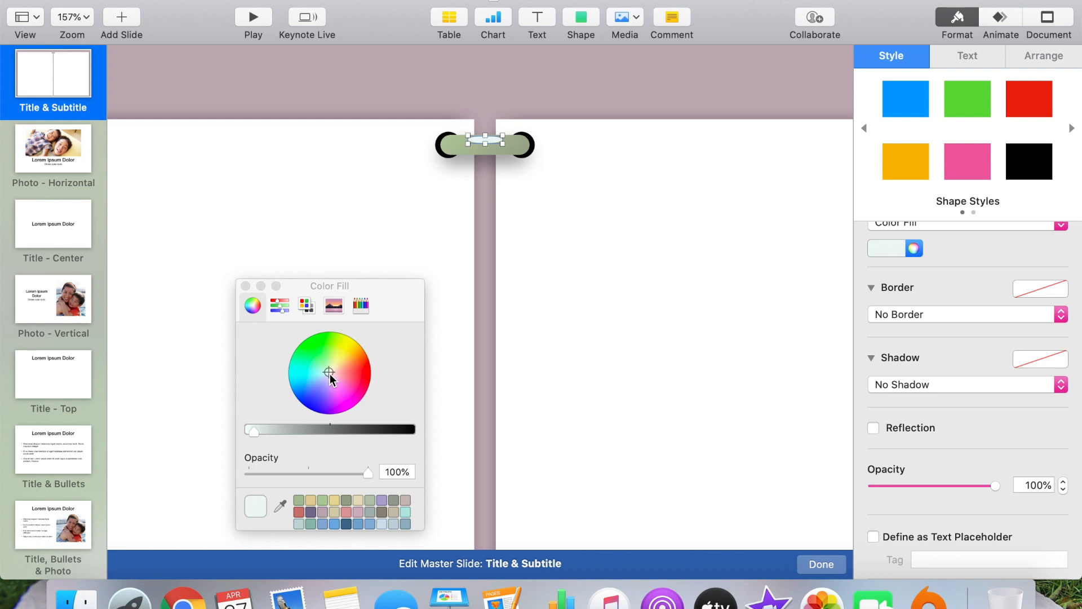
Step: Set the highlight oval's fill opacity to 60% and adjust its position near the bar's upper edge
key(super+shift+period)
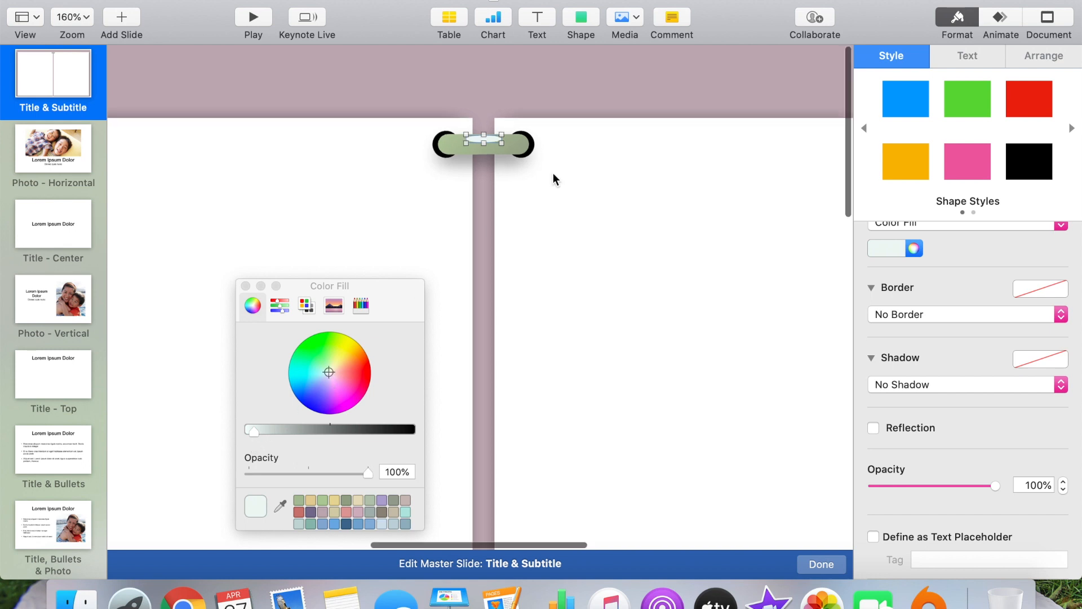
click(320, 473)
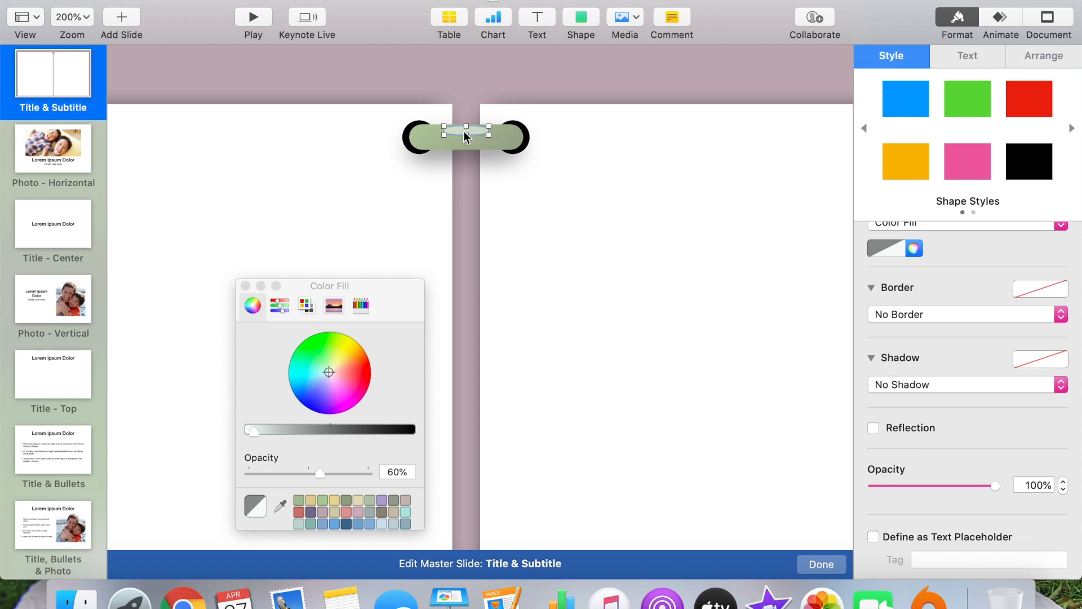
drag(466, 134, 476, 130)
click(556, 296)
Step: Set the binding bar's drop shadow angle to 321.9°
scroll(556, 297, down, 5)
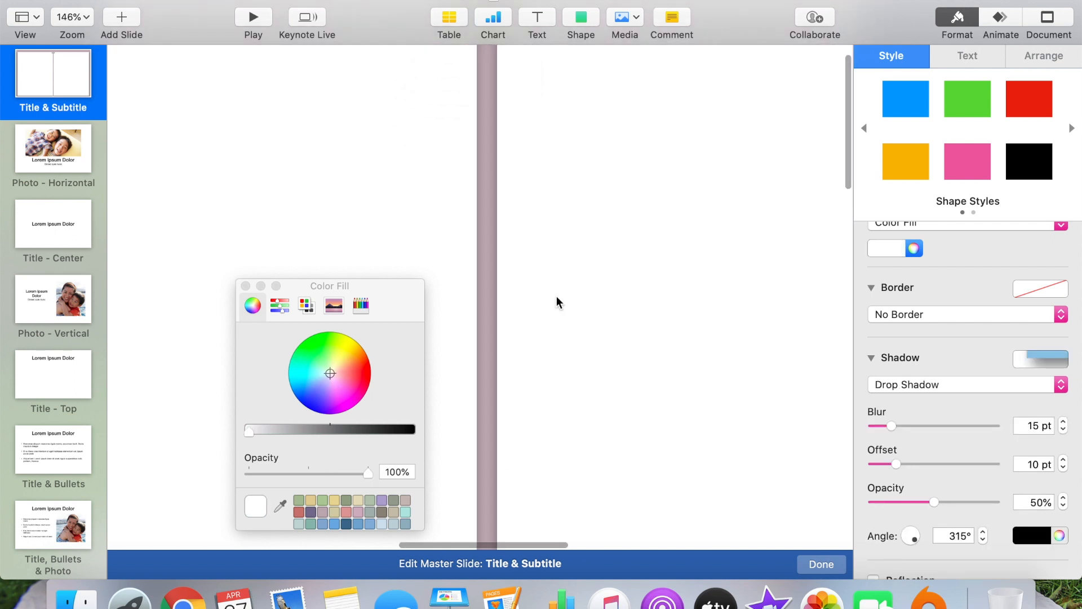
scroll(556, 297, down, 5)
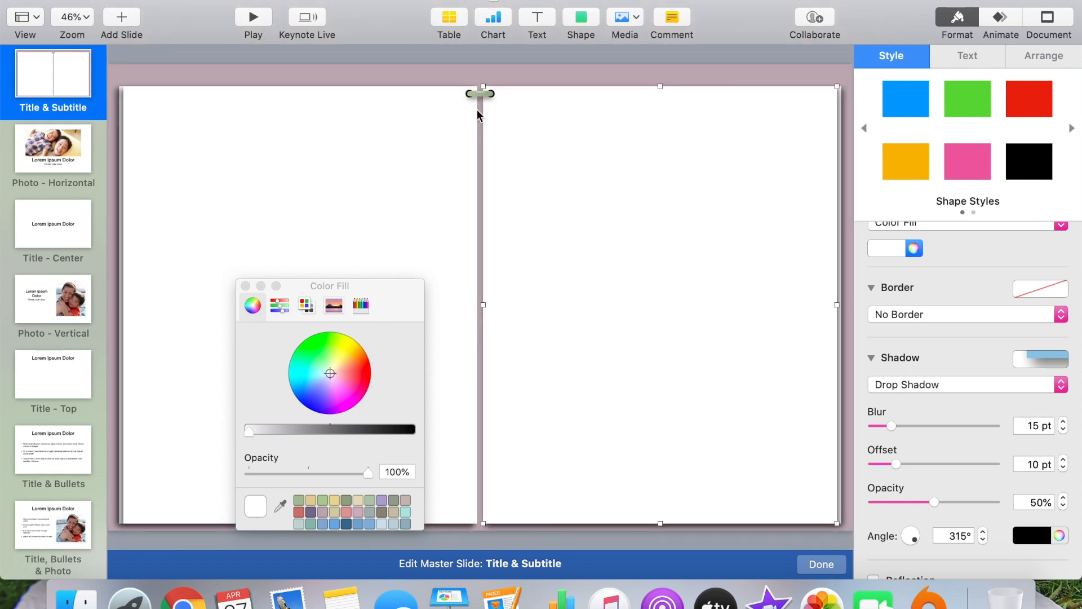
scroll(477, 110, up, 3)
scroll(469, 131, up, 4)
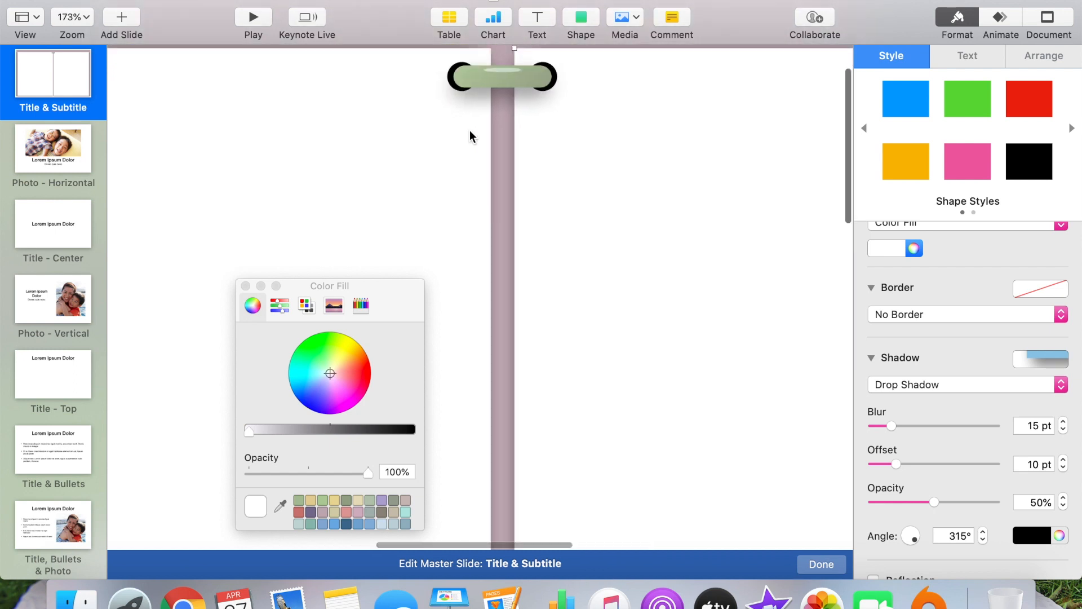
click(496, 157)
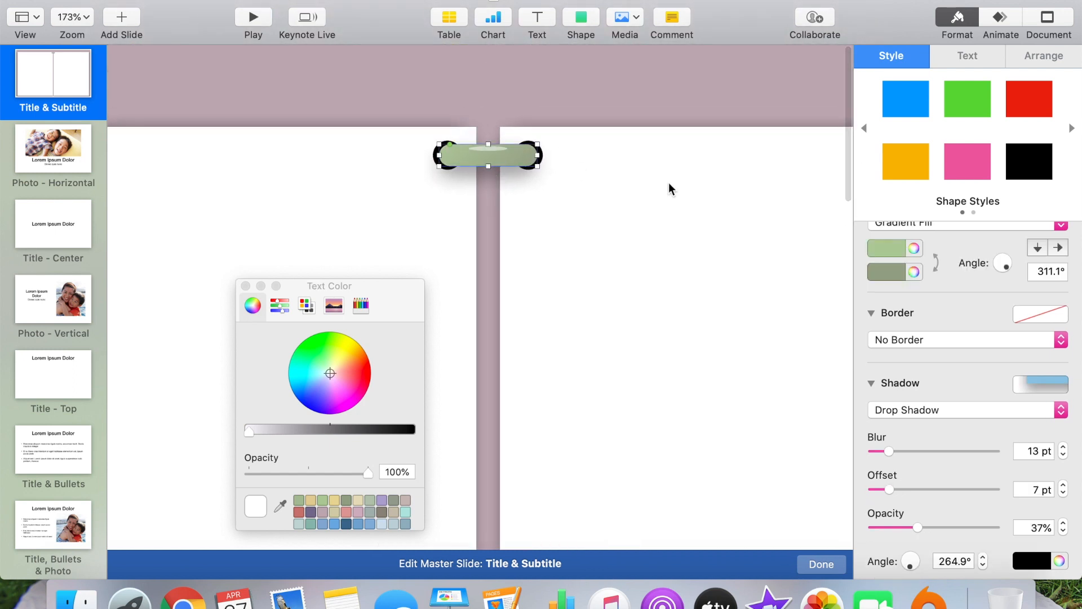
drag(911, 564, 917, 570)
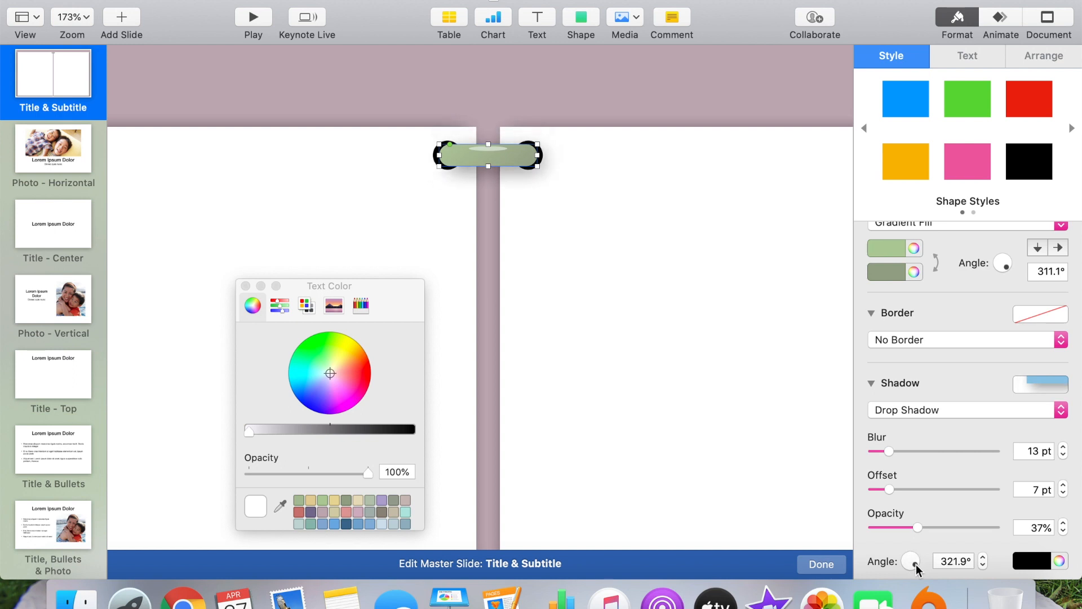
scroll(580, 347, down, 5)
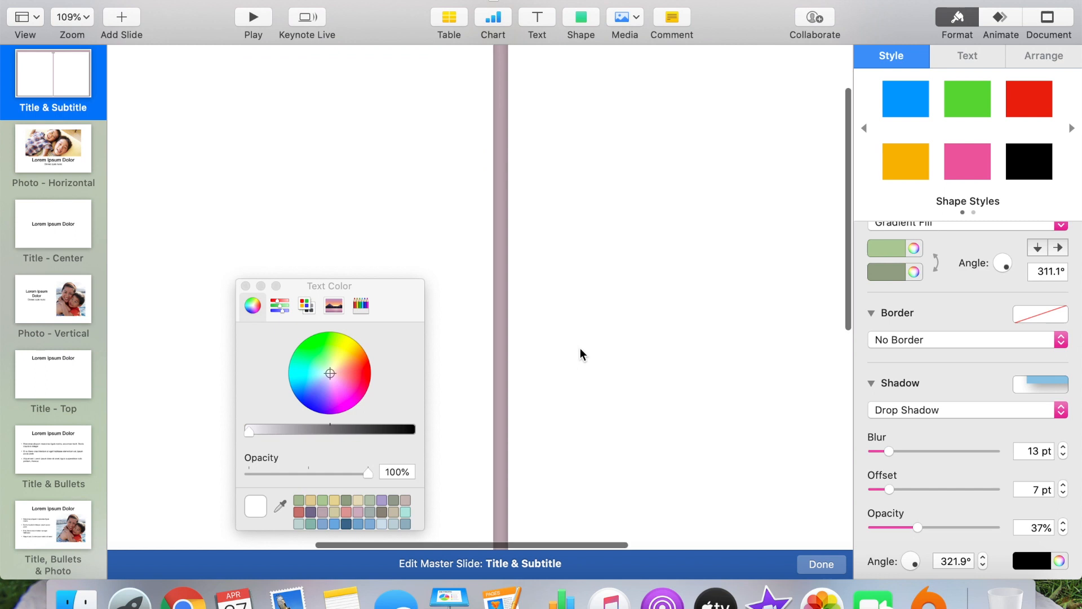
click(580, 347)
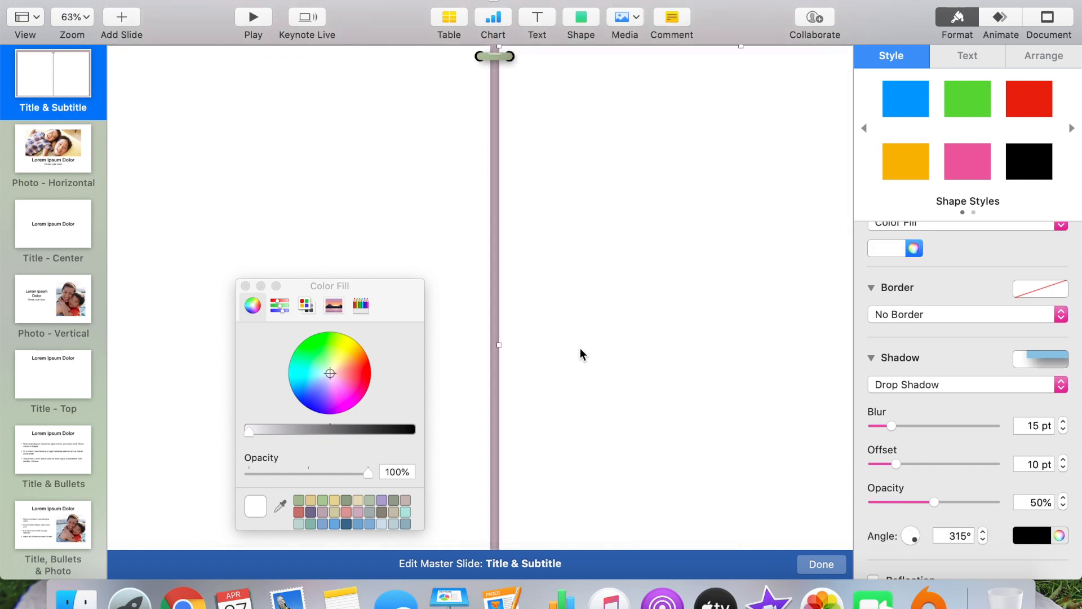
scroll(581, 347, down, 2)
scroll(580, 348, up, 3)
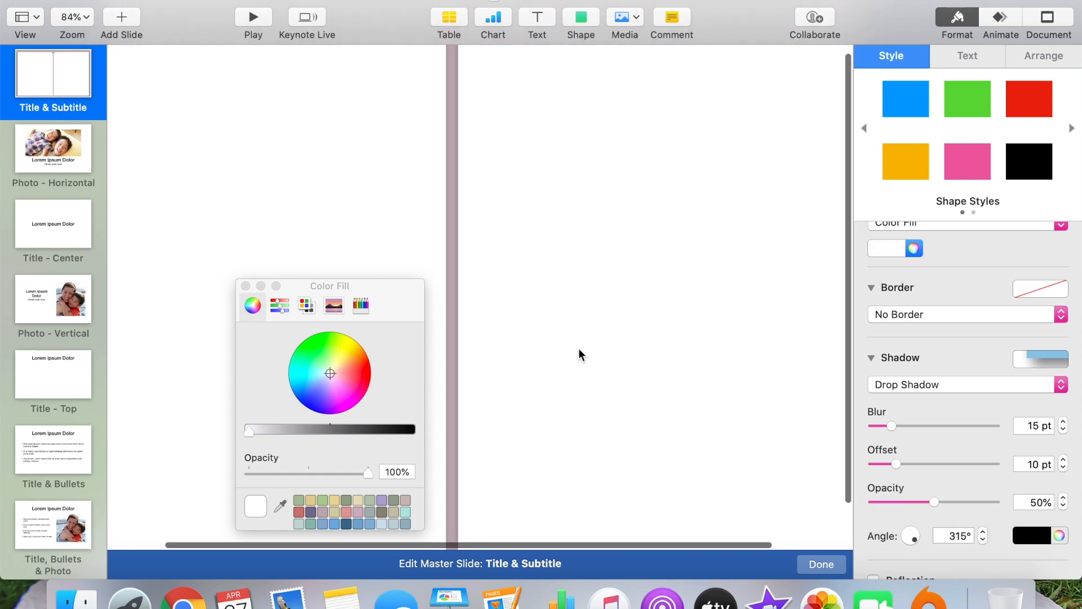
scroll(577, 347, up, 4)
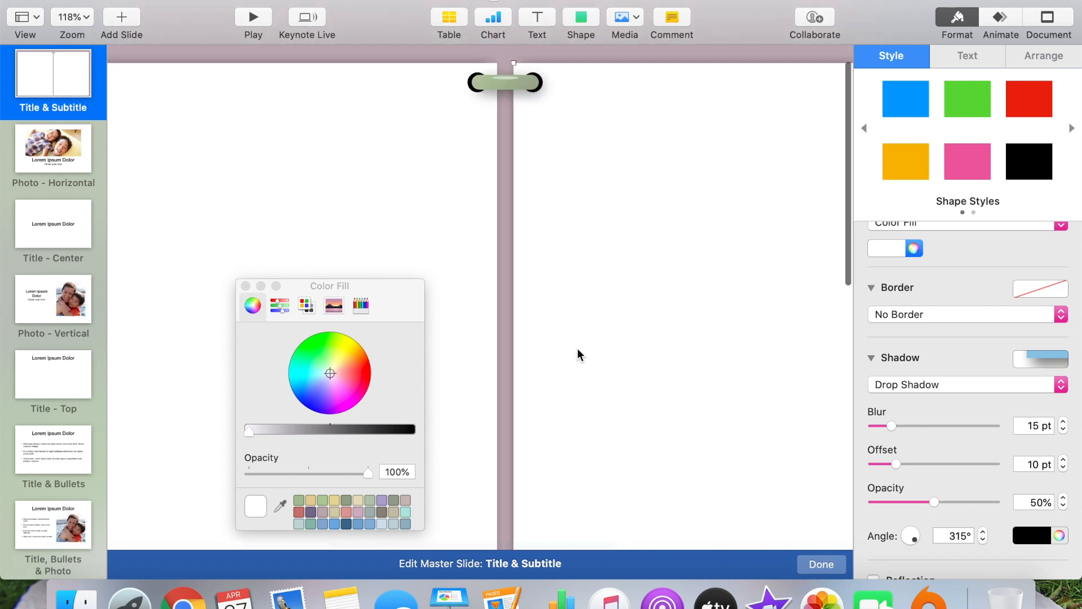
Step: Group the binding bar, its highlight oval and both punched holes into a single ring object
click(534, 122)
scroll(510, 127, up, 2)
scroll(511, 127, up, 2)
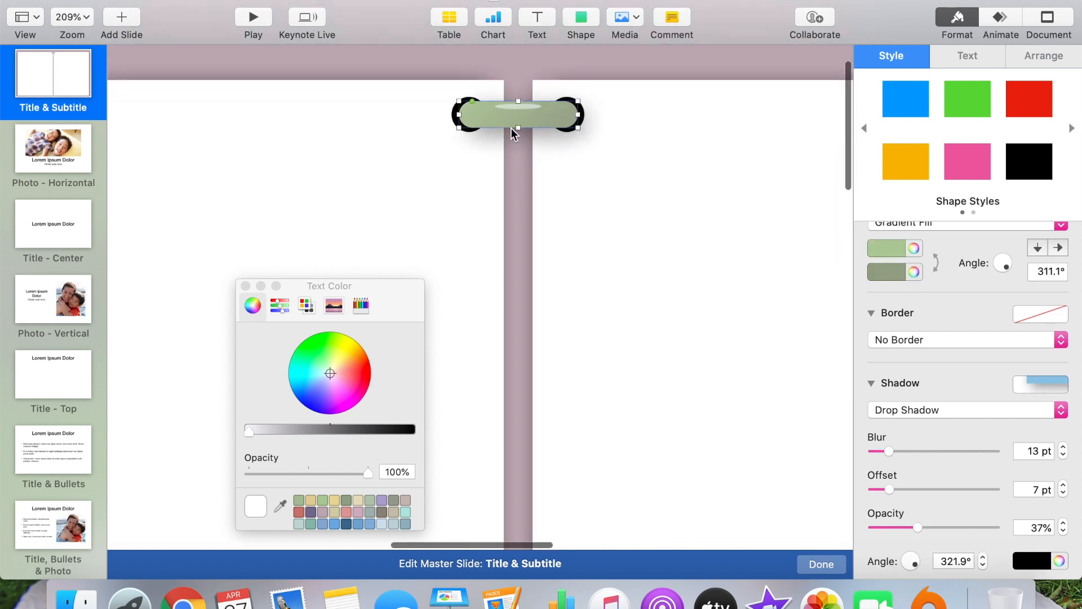
click(454, 115)
shift+click(518, 110)
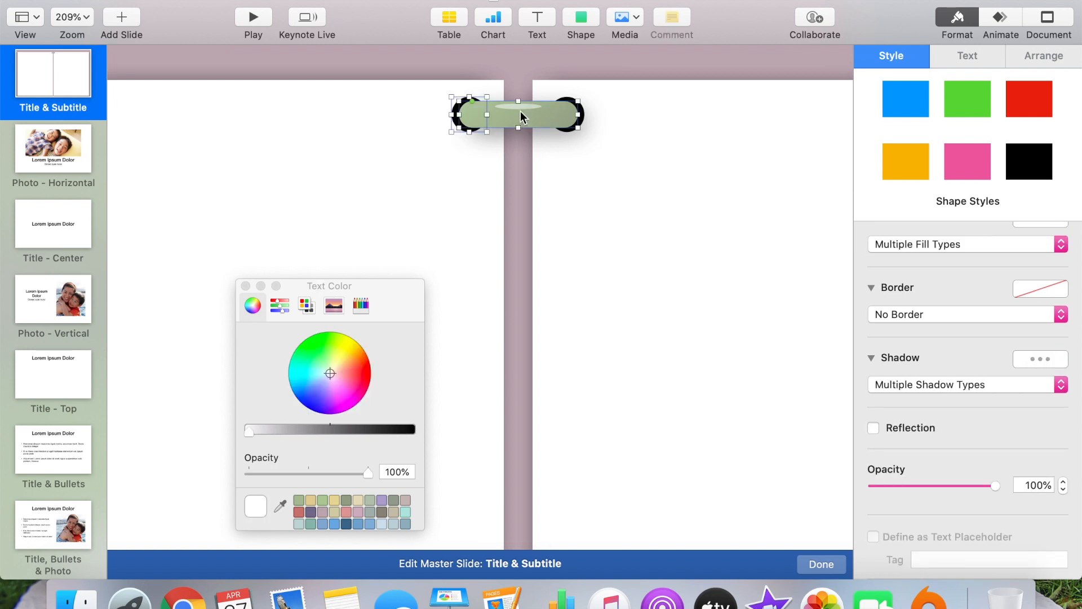
shift+click(582, 112)
right_click(584, 111)
click(617, 117)
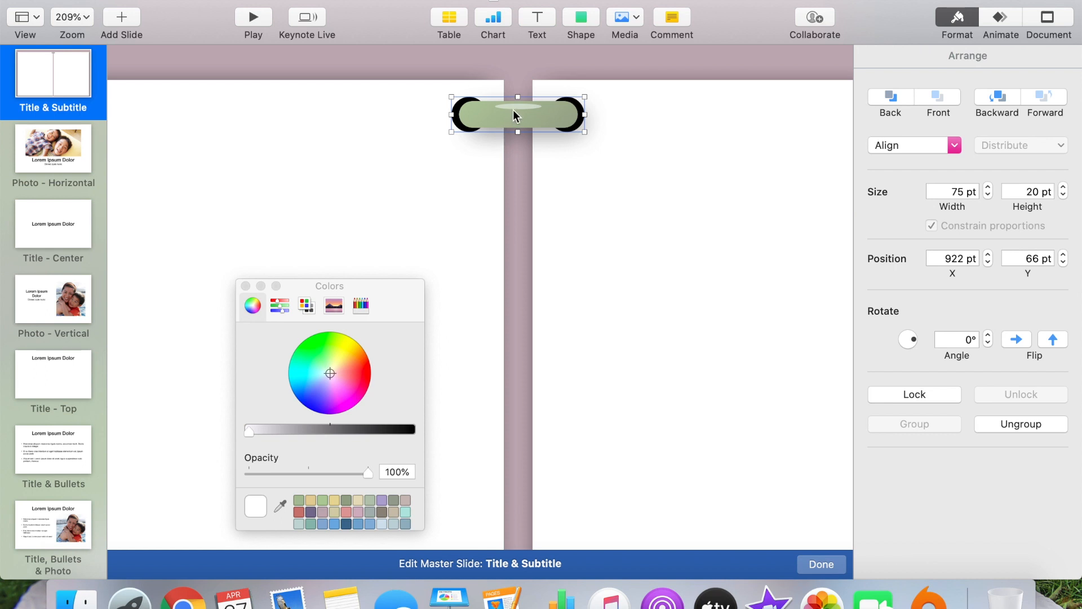
Step: Duplicate the grouped ring repeatedly to form a column of closely spaced rings down the whole notebook spine
scroll(513, 110, down, 6)
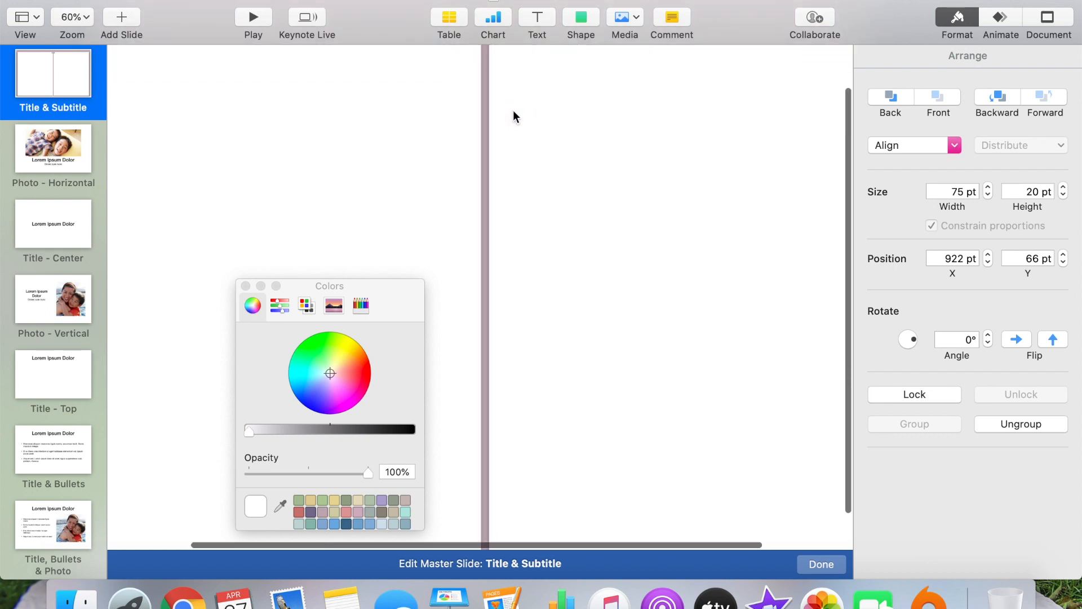
scroll(513, 111, down, 3)
key(super+d)
drag(487, 138, 489, 434)
shift+click(485, 137)
key(super+d)
shift+click(486, 151)
shift+click(486, 137)
key(super+d)
key(super+d)
key(super+d)
key(super+d)
key(super+d)
Step: Delete the surplus ring at the lower end of the spine and move the last remaining ring down near the pages' bottom edge
click(492, 477)
click(477, 477)
key(Delete)
click(481, 464)
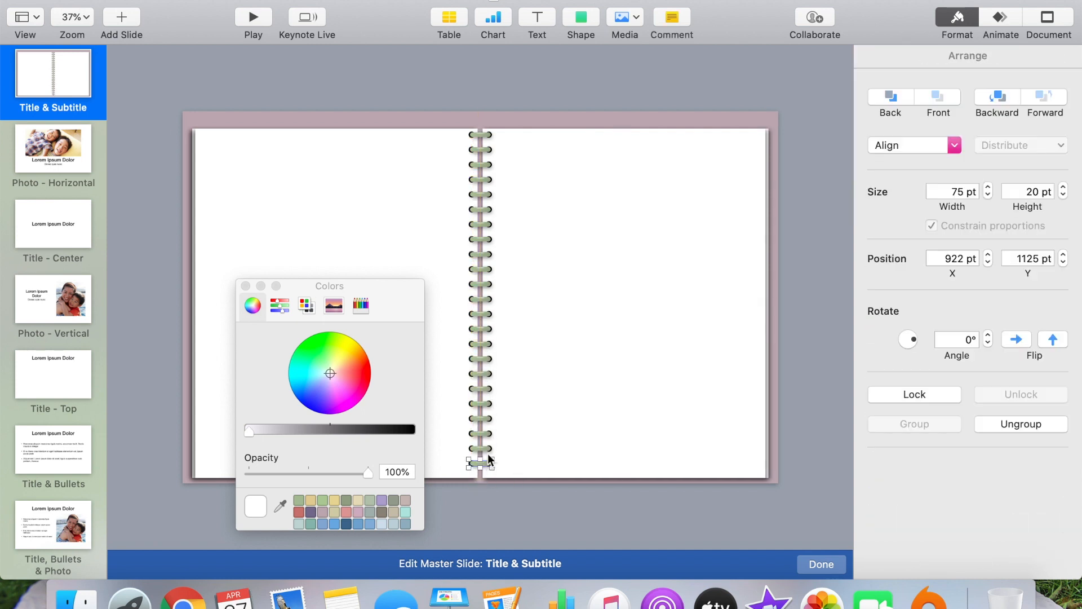
drag(486, 463, 486, 475)
Step: Select all the binding rings without the pages and distribute them vertically along the spine
shift+click(484, 450)
shift+click(484, 441)
shift+click(484, 440)
shift+click(484, 434)
shift+click(484, 419)
shift+click(483, 404)
shift+click(484, 390)
shift+click(484, 374)
shift+click(484, 359)
shift+click(485, 352)
shift+click(485, 344)
shift+click(484, 329)
shift+click(483, 314)
shift+click(481, 300)
shift+click(476, 293)
shift+click(194, 230)
shift+click(195, 231)
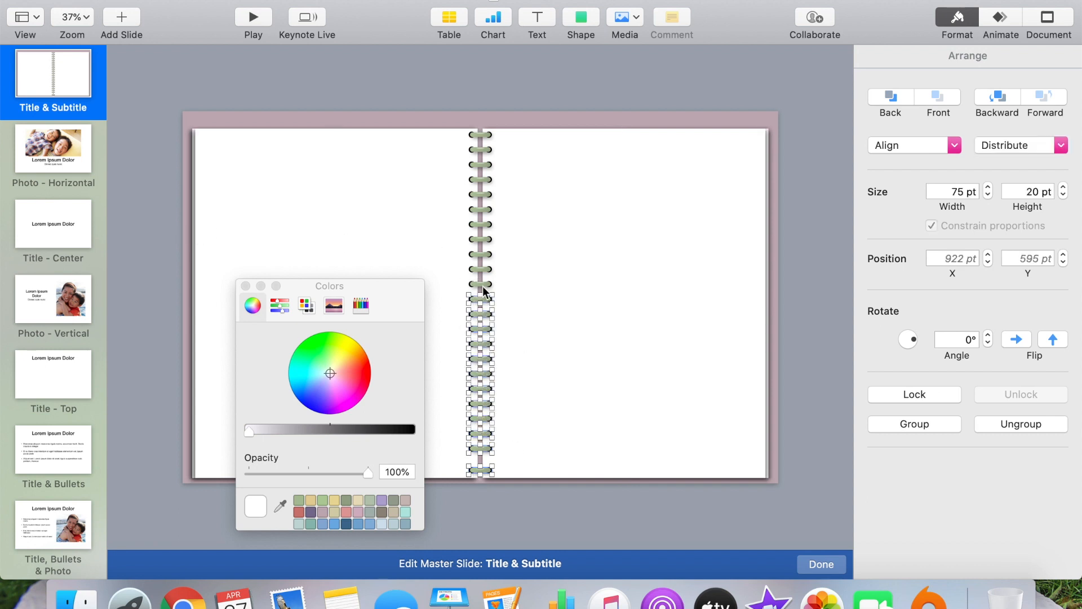
shift+click(482, 239)
shift+click(481, 224)
shift+click(480, 210)
shift+click(480, 194)
shift+click(477, 175)
shift+click(481, 164)
shift+click(483, 150)
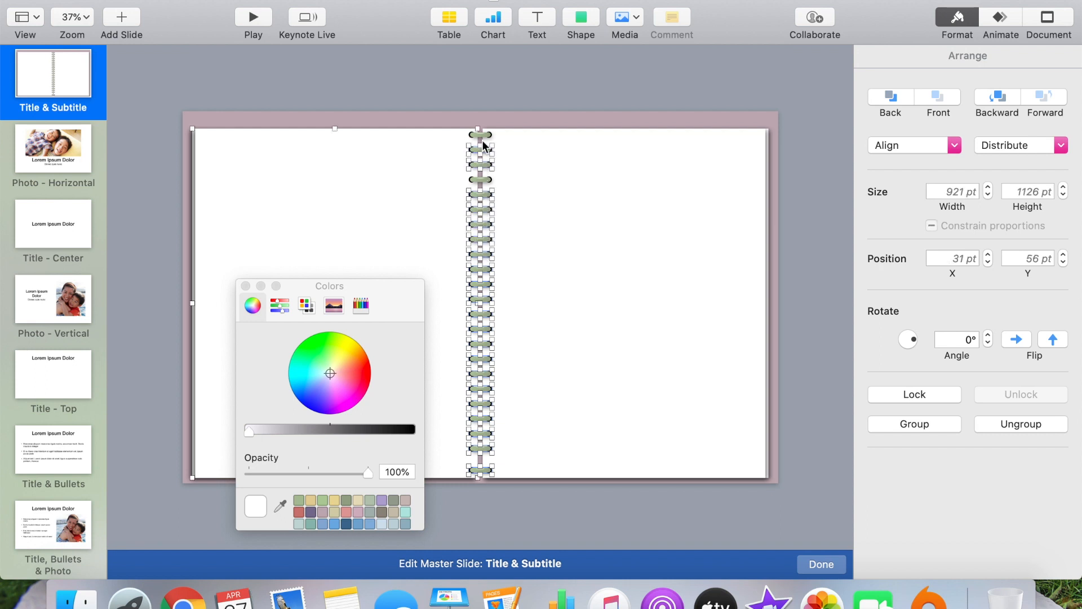
shift+click(190, 158)
right_click(481, 184)
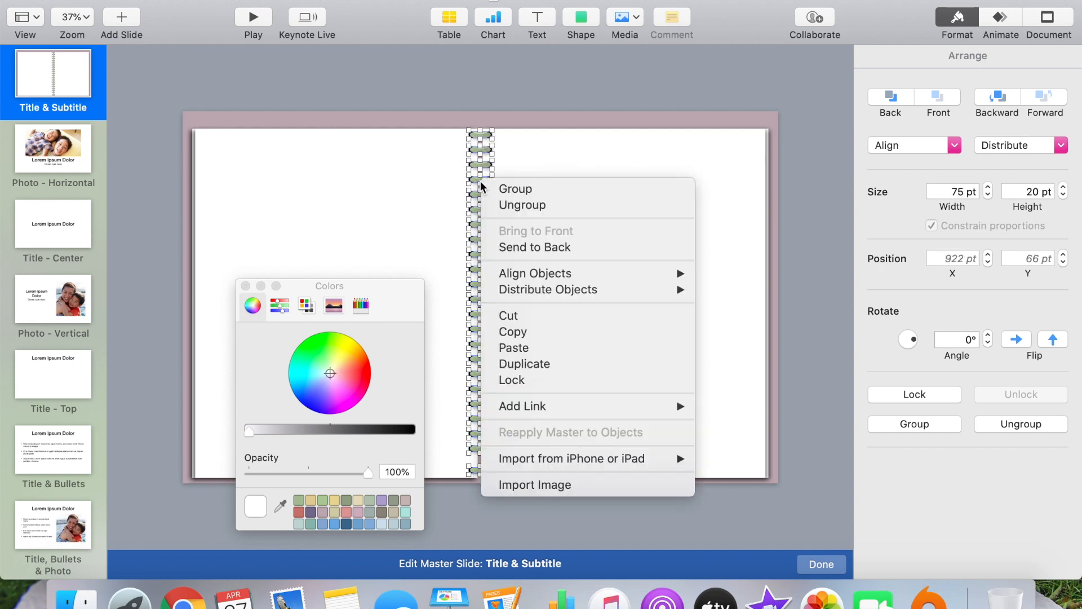
mouse_move(678, 289)
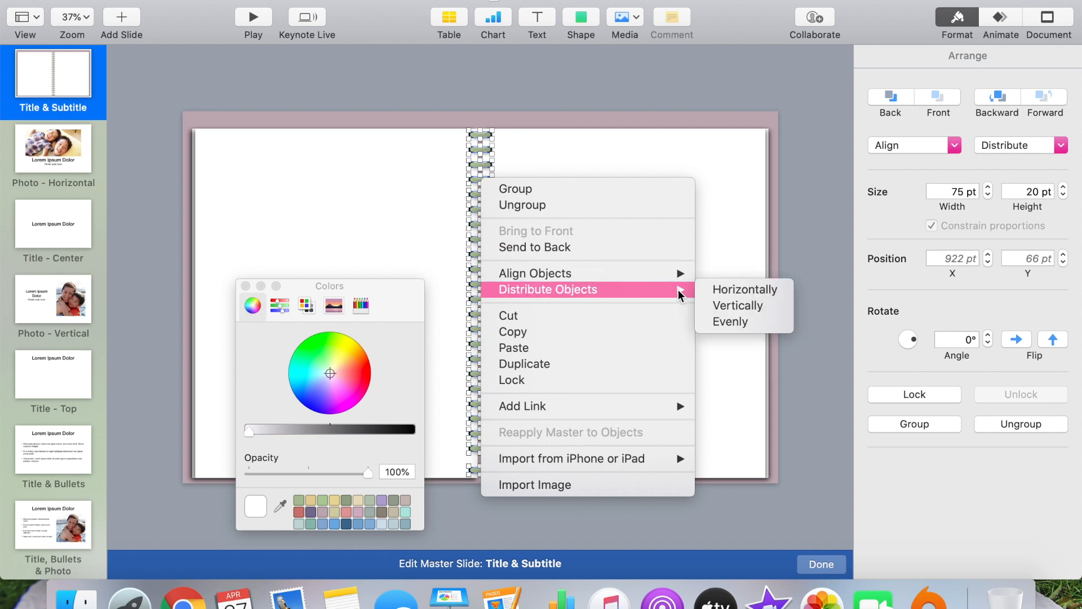
click(734, 305)
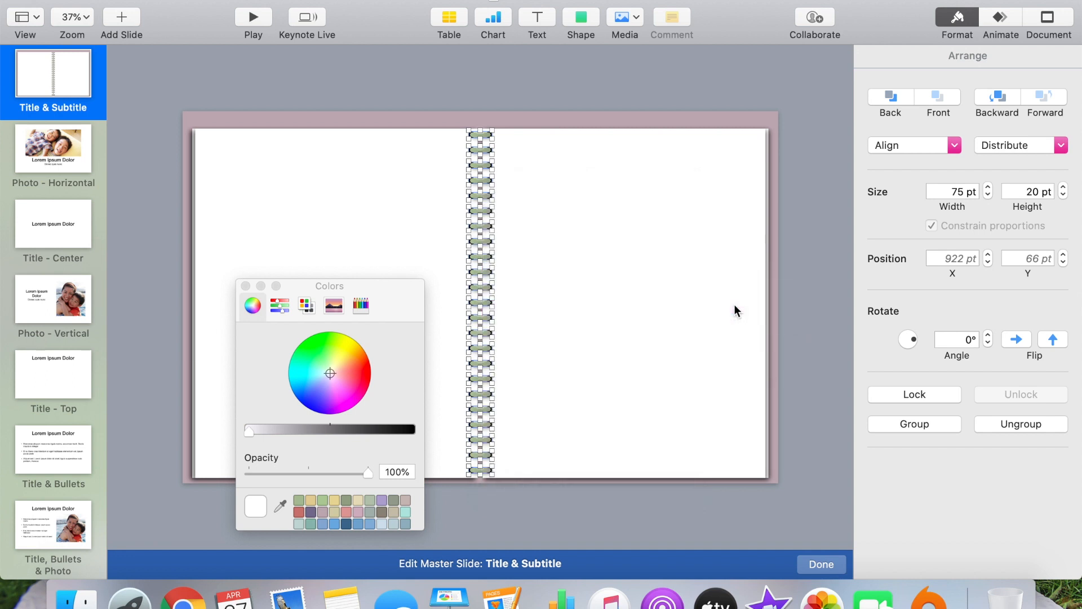
Step: Deselect the rings and finish editing the Title & Subtitle master slide
click(800, 306)
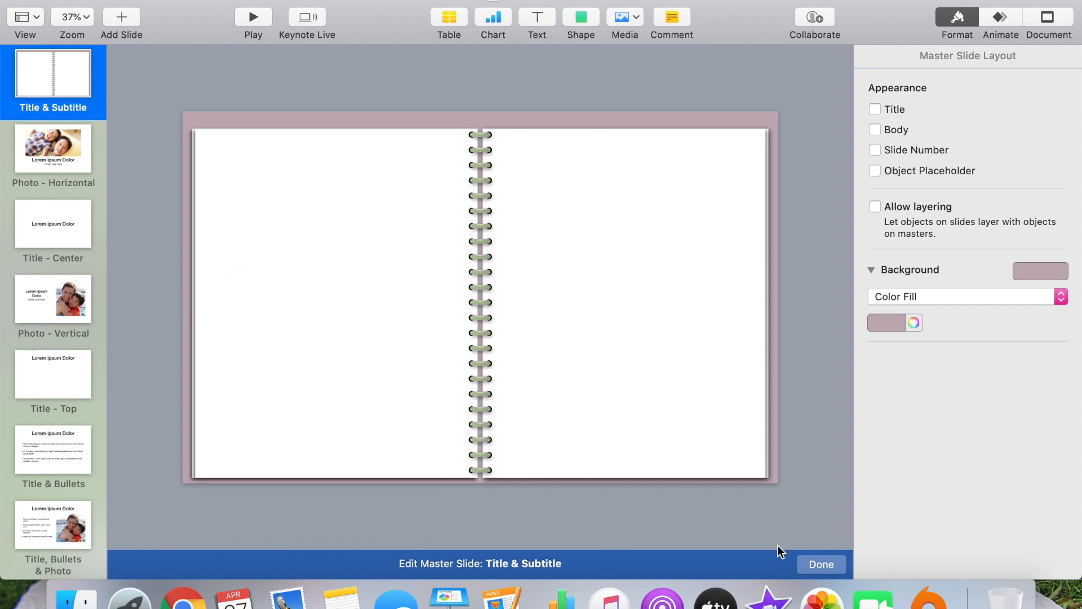
click(821, 566)
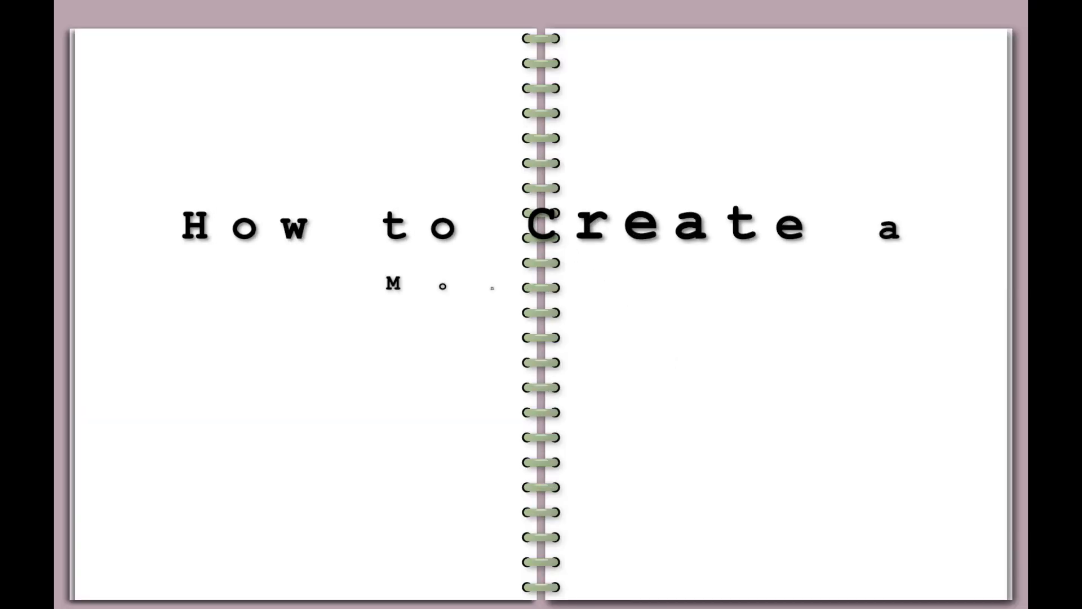